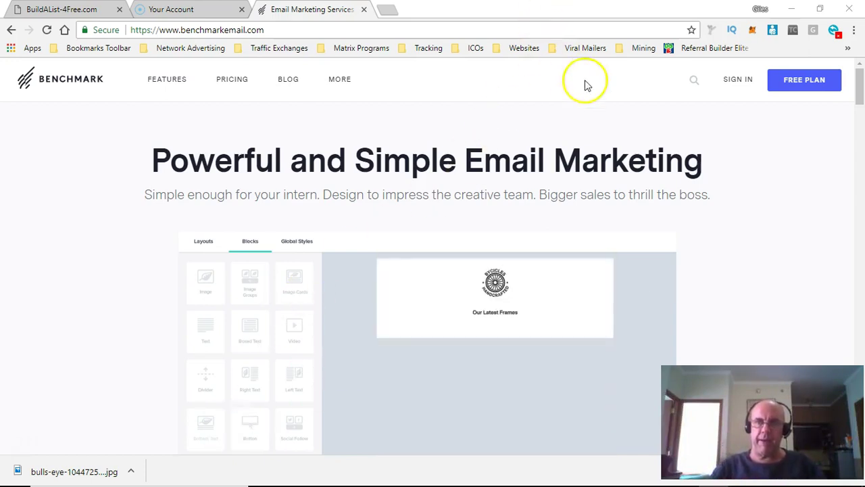
Step: Sign in to the Benchmark account with the saved login credentials
{"action": "left_click", "coordinate": [731, 81]}
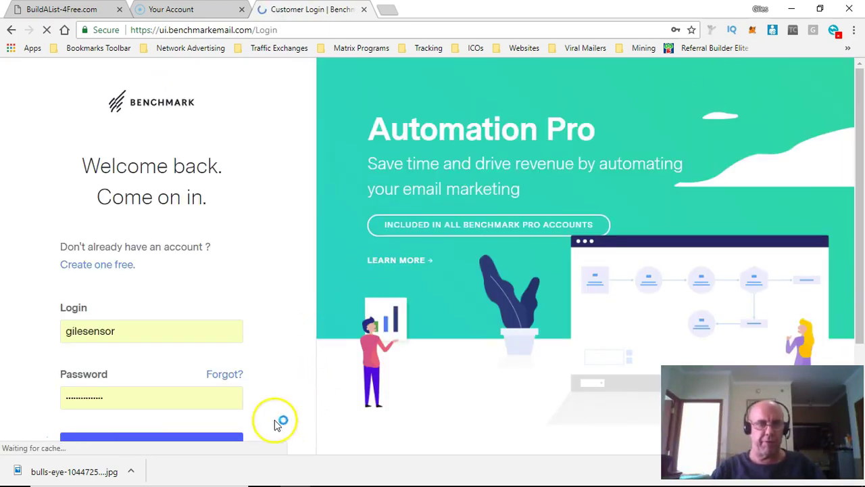
{"action": "scroll", "coordinate": [257, 426], "scroll_direction": "down", "scroll_amount": 1}
{"action": "left_click", "coordinate": [173, 385]}
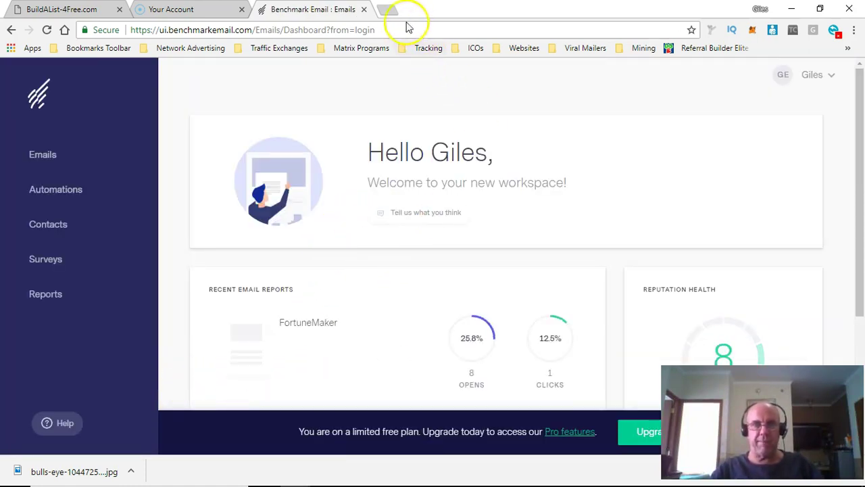
{"action": "left_click", "coordinate": [389, 11]}
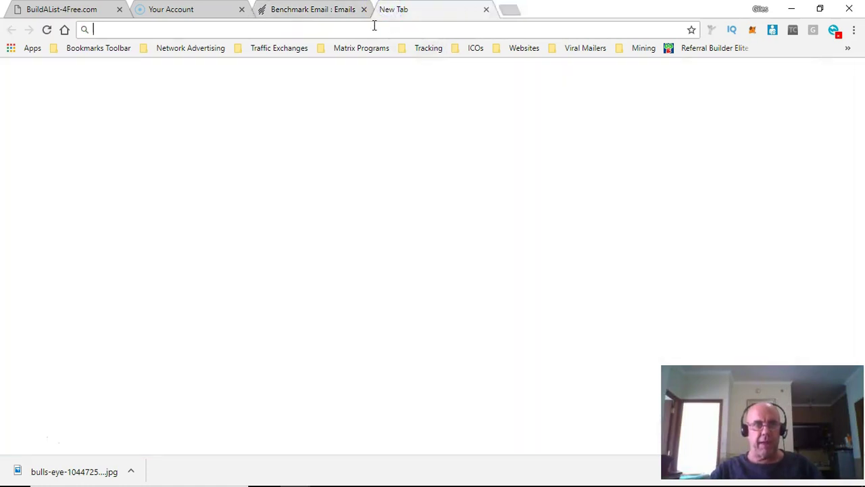
{"action": "type", "text": "benchmarkemail.com"}
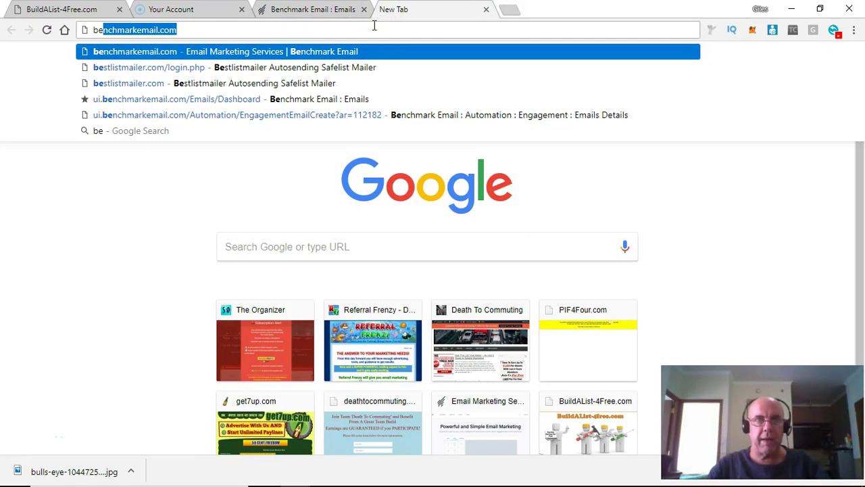
{"action": "left_click", "coordinate": [486, 9]}
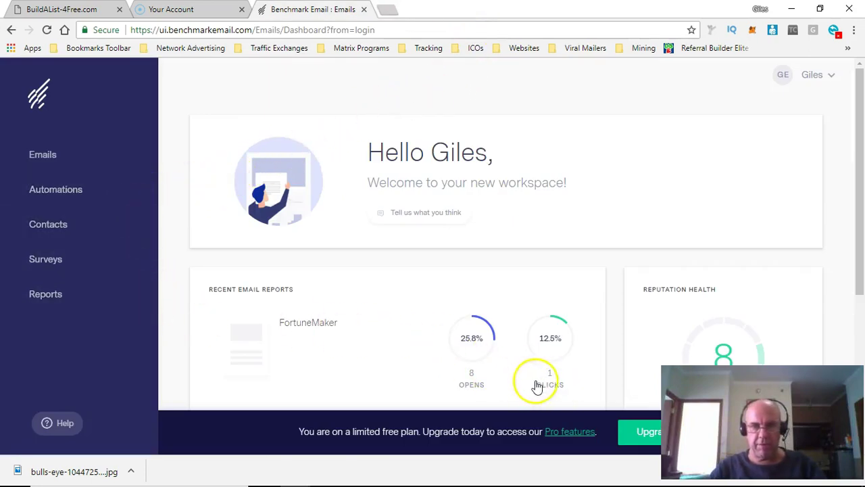
Step: Open the Pro features page from the upgrade notice and review the Benchmark Pro features it lists
{"action": "left_click", "coordinate": [558, 433]}
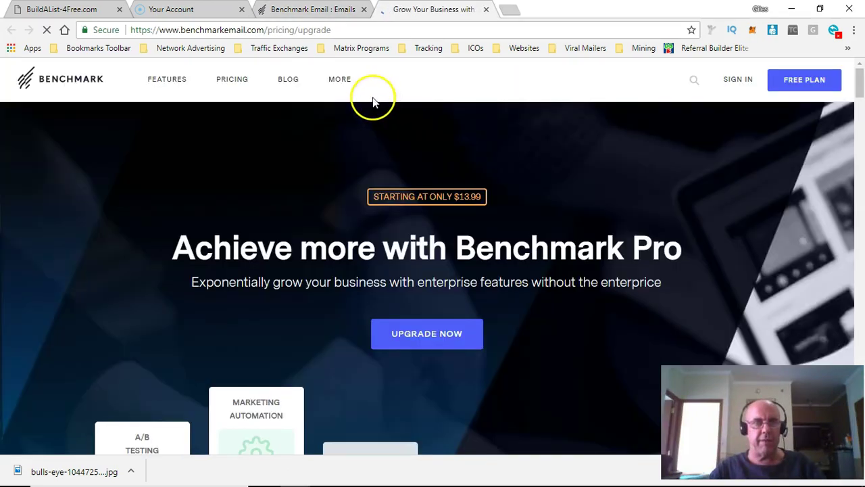
{"action": "scroll", "coordinate": [443, 223], "scroll_direction": "down", "scroll_amount": 5}
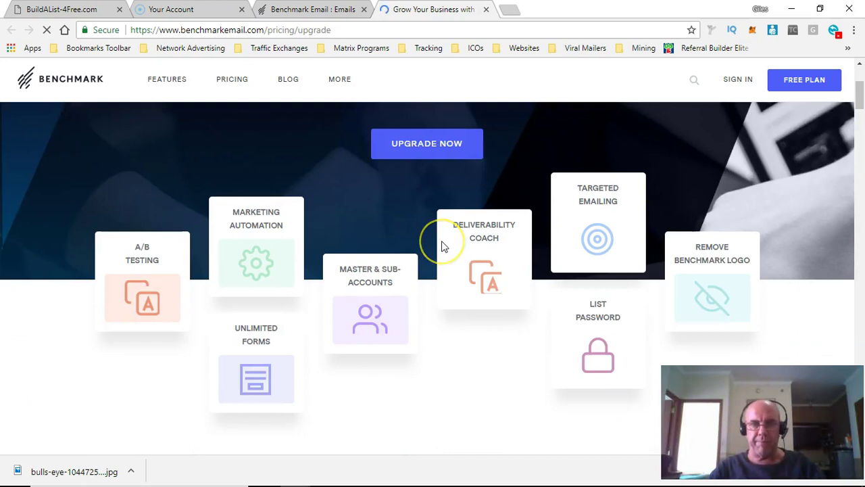
{"action": "scroll", "coordinate": [446, 240], "scroll_direction": "up", "scroll_amount": 2}
{"action": "scroll", "coordinate": [460, 223], "scroll_direction": "up", "scroll_amount": 1}
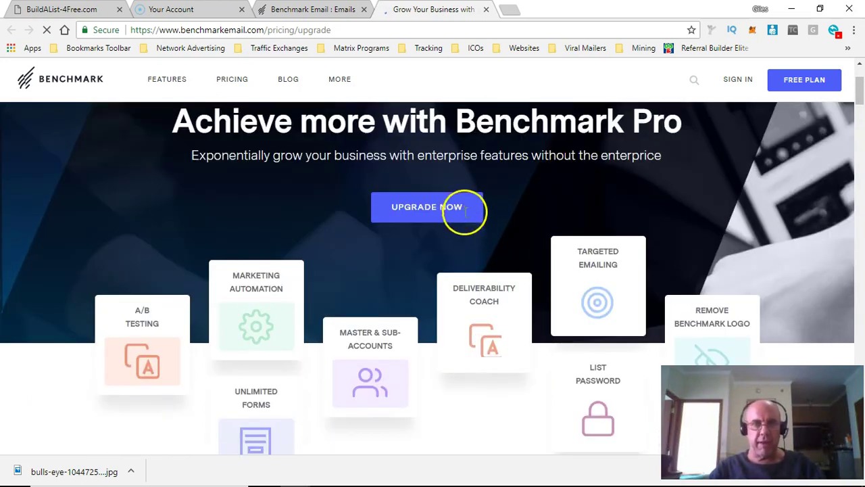
{"action": "scroll", "coordinate": [444, 235], "scroll_direction": "down", "scroll_amount": 4}
{"action": "scroll", "coordinate": [405, 264], "scroll_direction": "up", "scroll_amount": 5}
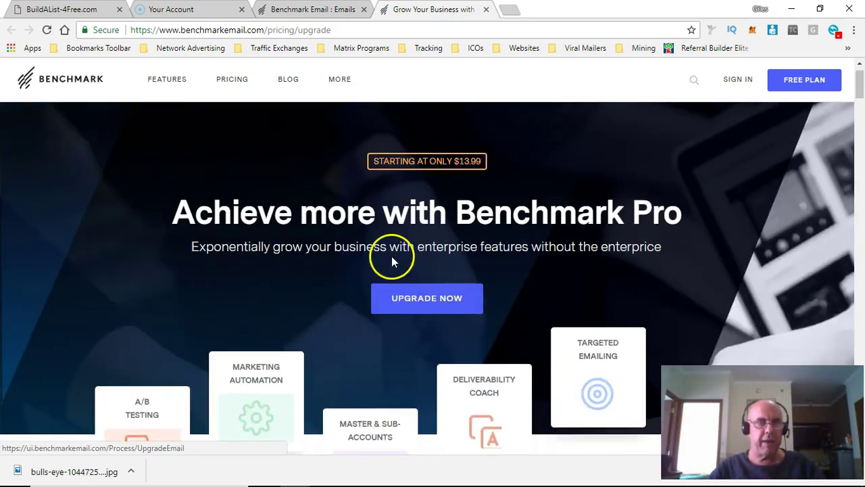
Step: Open the email pricing plans and review the Free starter plan's subscriber limit, monthly emails and cost
{"action": "left_click", "coordinate": [223, 88]}
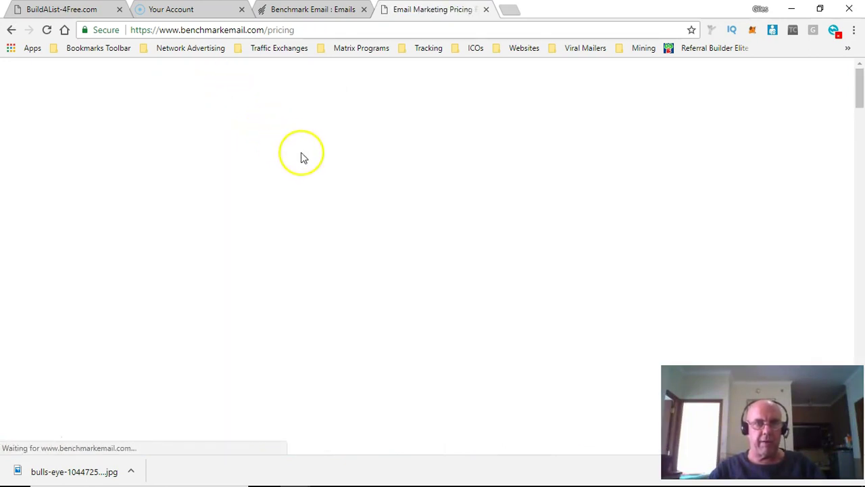
{"action": "scroll", "coordinate": [371, 235], "scroll_direction": "down", "scroll_amount": 2}
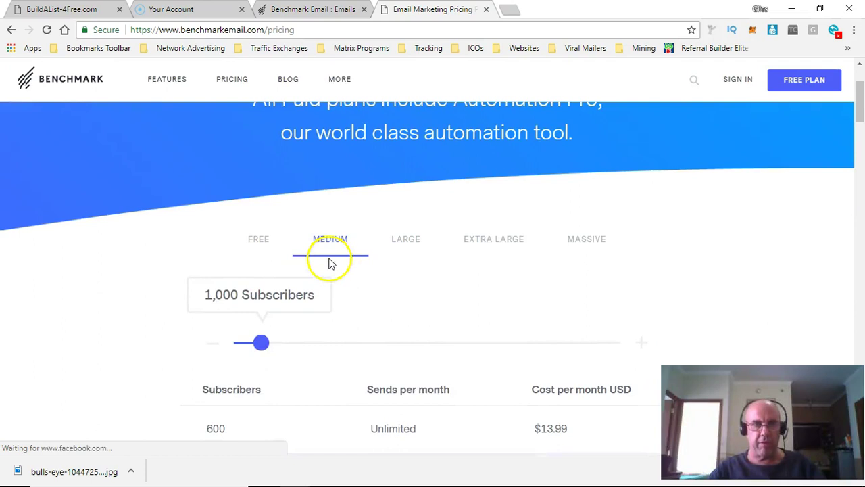
{"action": "left_click", "coordinate": [258, 234]}
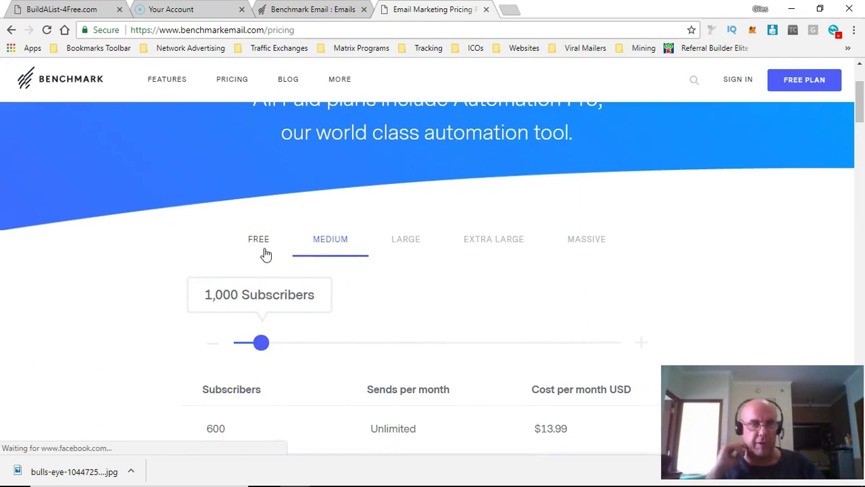
{"action": "left_click", "coordinate": [259, 245]}
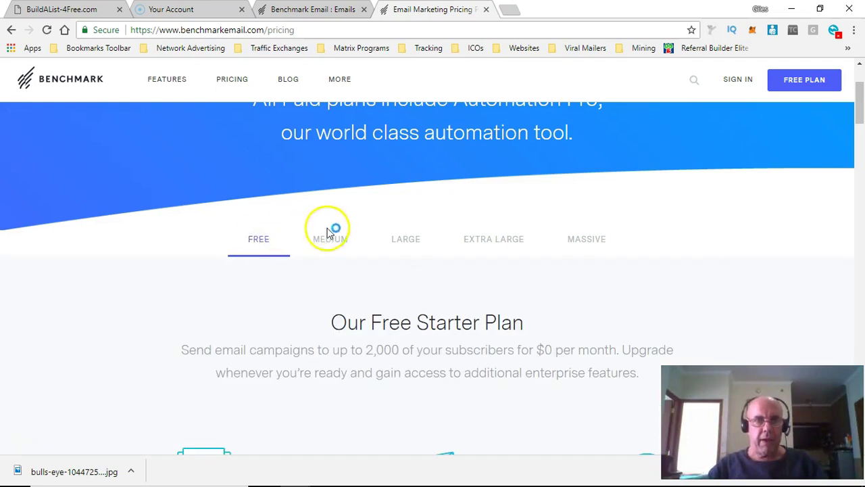
{"action": "scroll", "coordinate": [371, 228], "scroll_direction": "down", "scroll_amount": 3}
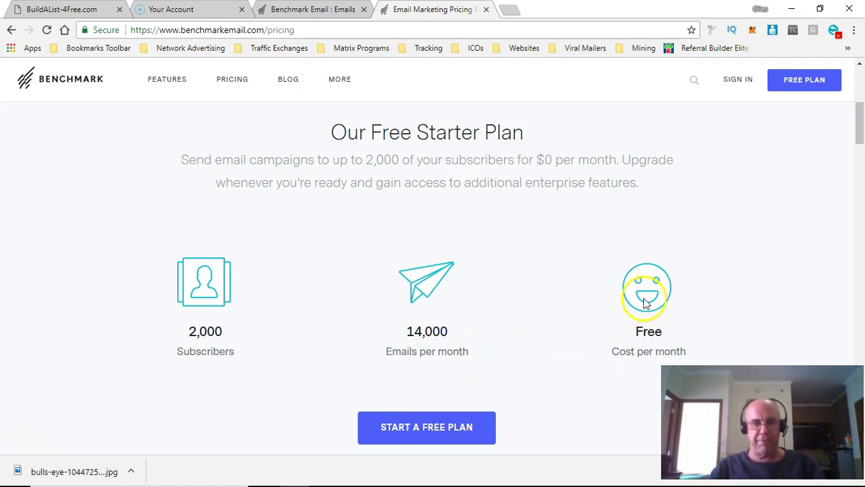
{"action": "scroll", "coordinate": [599, 322], "scroll_direction": "down", "scroll_amount": 1}
{"action": "scroll", "coordinate": [574, 318], "scroll_direction": "up", "scroll_amount": 1}
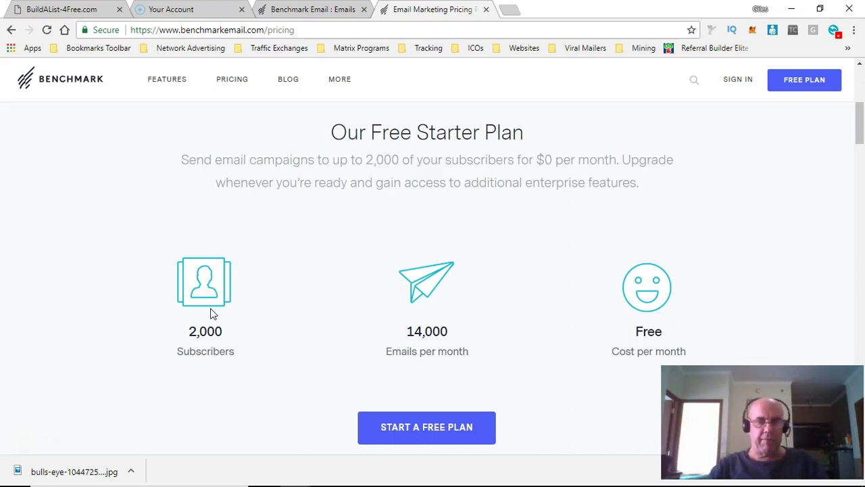
Step: Reload the pricing page and examine the Medium plan's subscriber tiers, monthly sends and costs
{"action": "left_click", "coordinate": [233, 81]}
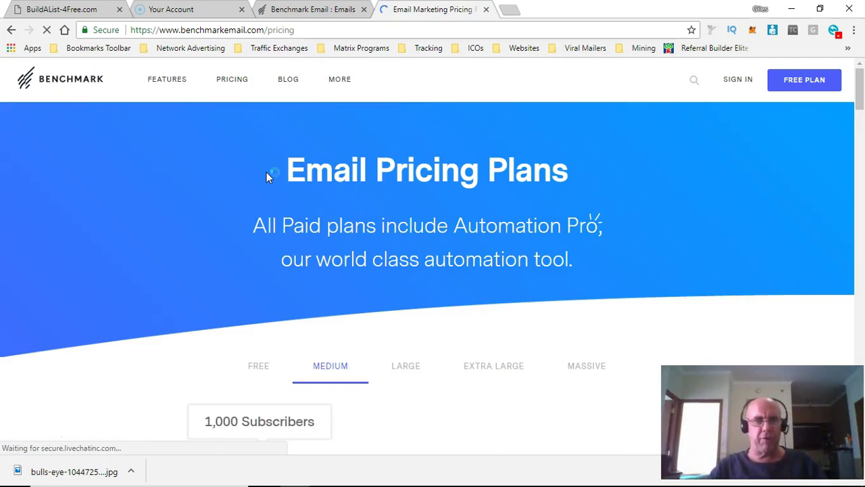
{"action": "scroll", "coordinate": [299, 187], "scroll_direction": "down", "scroll_amount": 3}
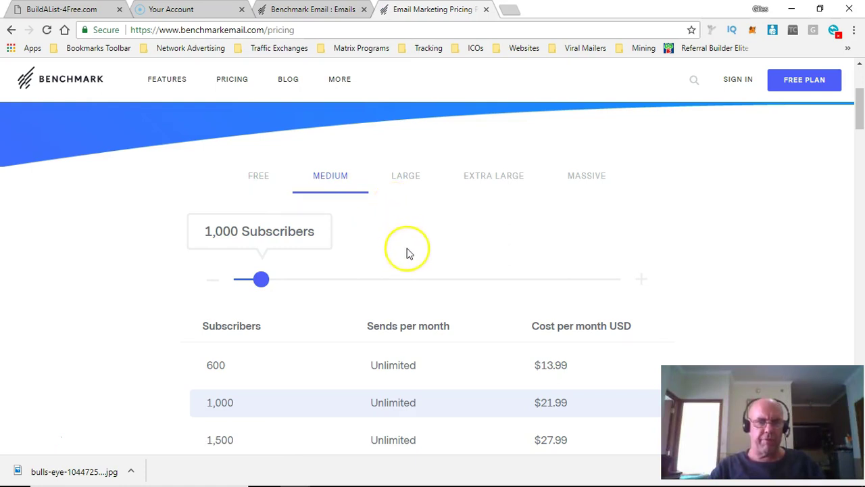
{"action": "scroll", "coordinate": [408, 257], "scroll_direction": "down", "scroll_amount": 1}
{"action": "scroll", "coordinate": [402, 280], "scroll_direction": "up", "scroll_amount": 1}
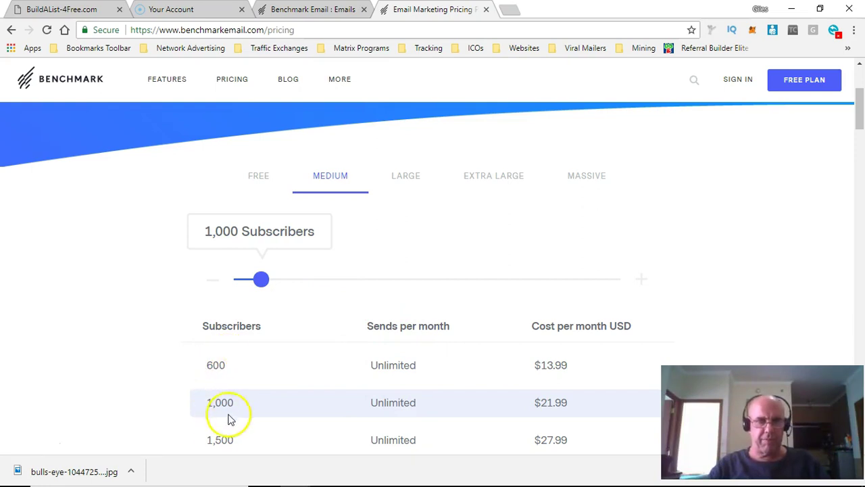
{"action": "scroll", "coordinate": [460, 394], "scroll_direction": "down", "scroll_amount": 1}
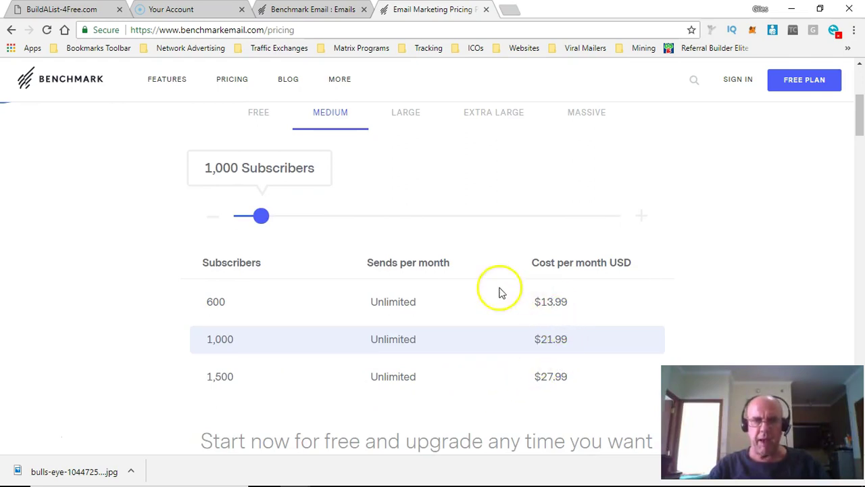
Step: Check the Large plan's prices, and return to the Medium plan to view its pricing for 2,500 subscribers
{"action": "left_click", "coordinate": [407, 113]}
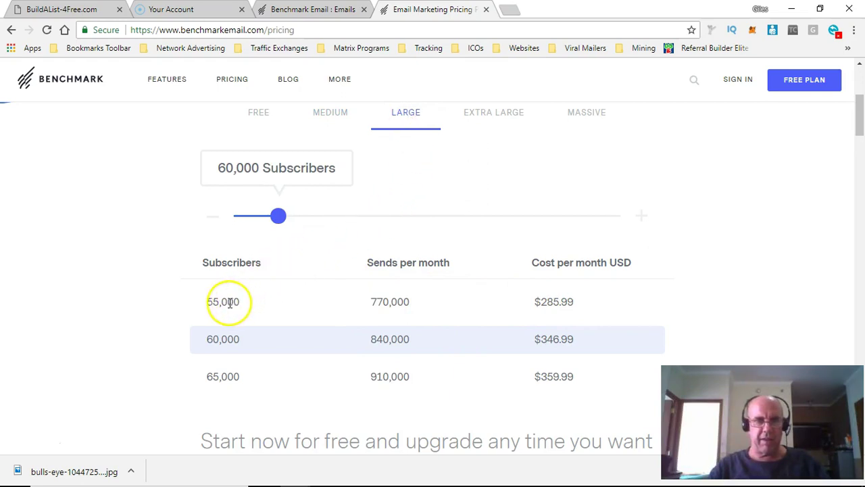
{"action": "left_click", "coordinate": [331, 116]}
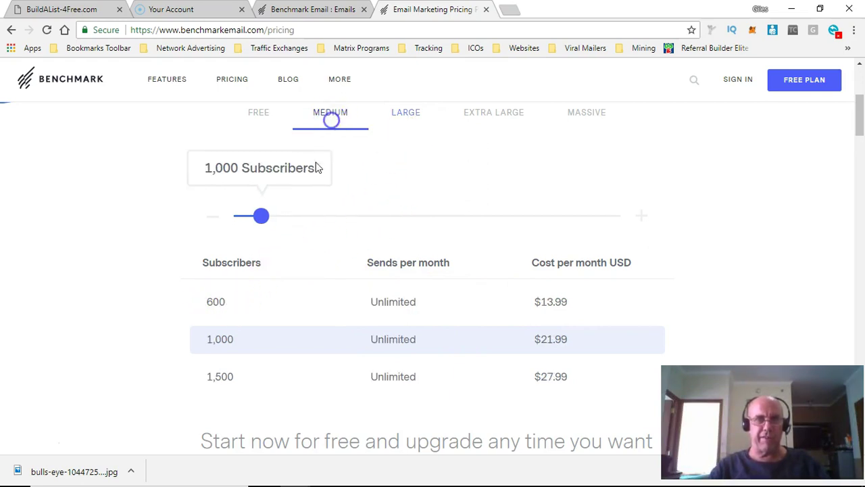
{"action": "left_click_drag", "start_coordinate": [263, 215], "coordinate": [311, 226]}
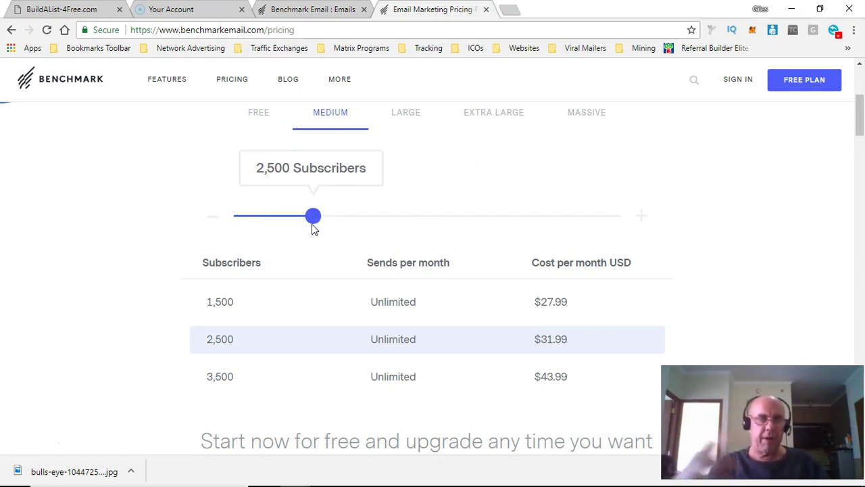
Step: Switch back to the account dashboard, review the list of emails in the Emails section, and return to the dashboard
{"action": "left_click", "coordinate": [308, 10]}
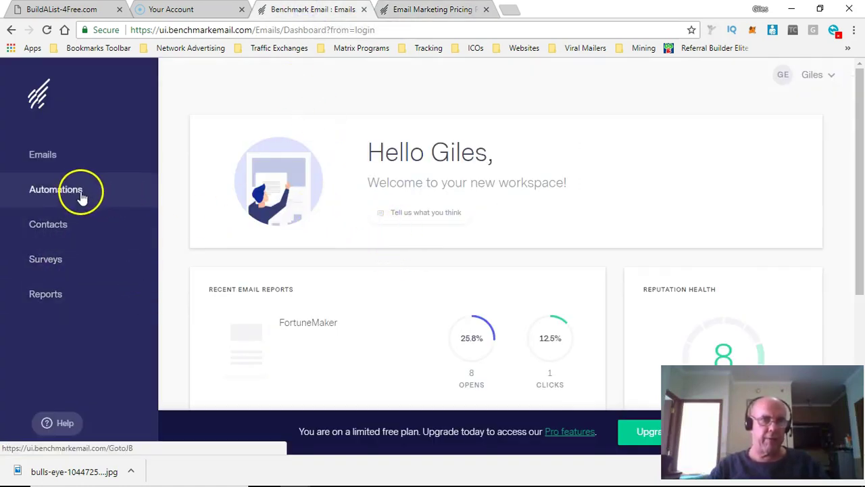
{"action": "left_click", "coordinate": [40, 159]}
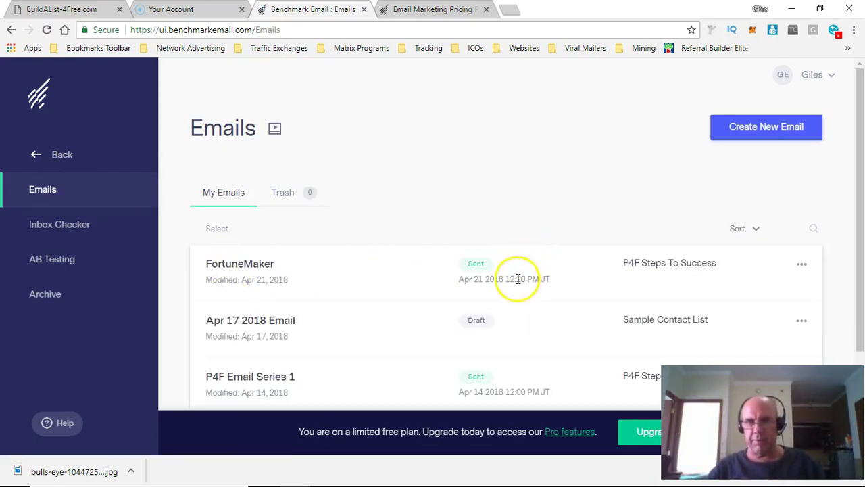
{"action": "scroll", "coordinate": [433, 282], "scroll_direction": "down", "scroll_amount": 1}
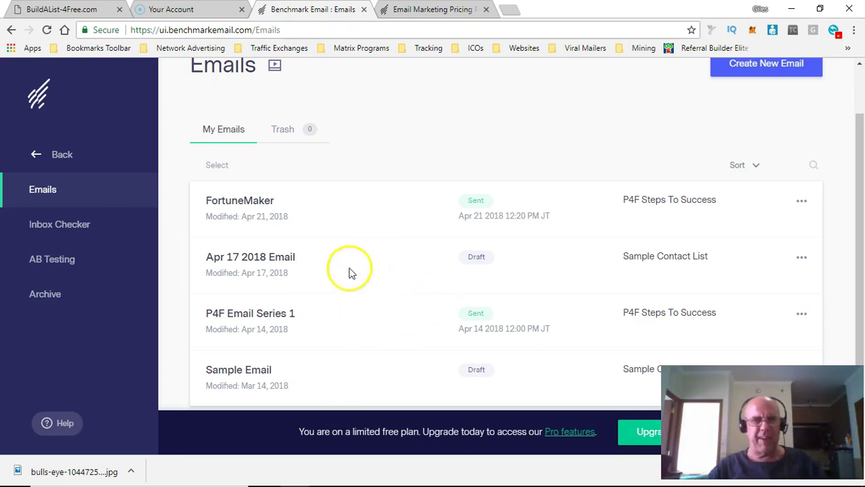
{"action": "scroll", "coordinate": [336, 259], "scroll_direction": "up", "scroll_amount": 1}
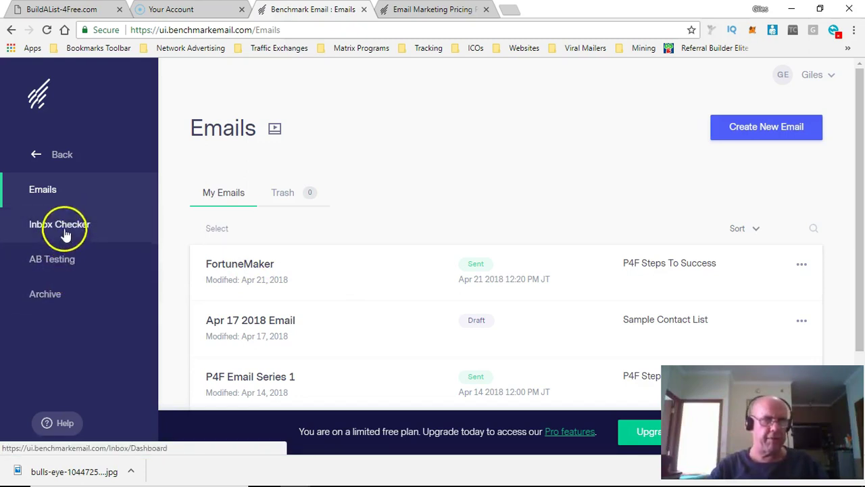
{"action": "left_click", "coordinate": [45, 156]}
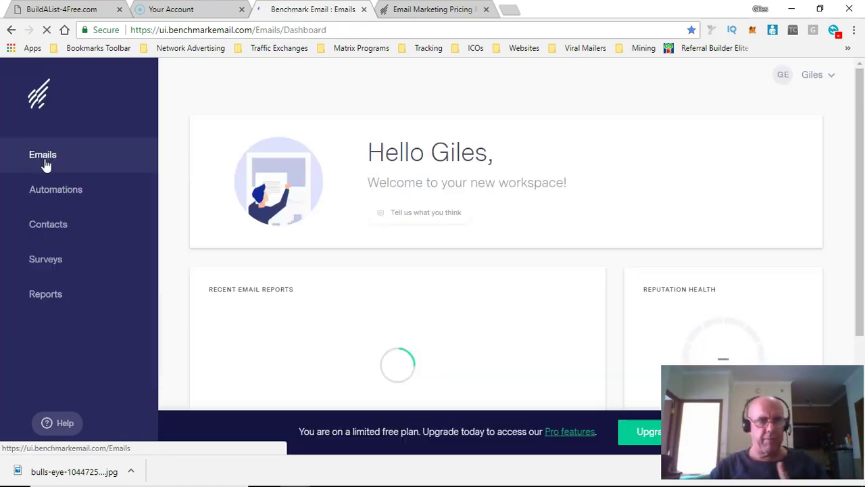
Step: Open the Automation Pro page and dismiss the browser's downloads bar
{"action": "left_click", "coordinate": [73, 193]}
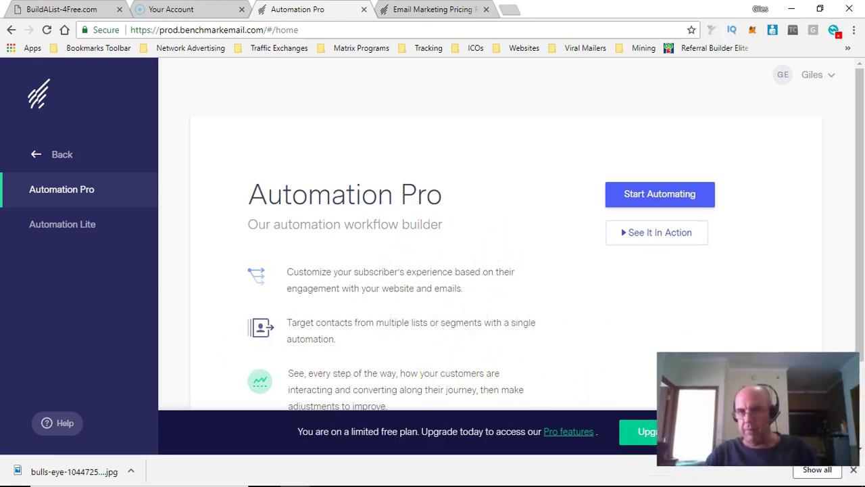
{"action": "left_click", "coordinate": [853, 468]}
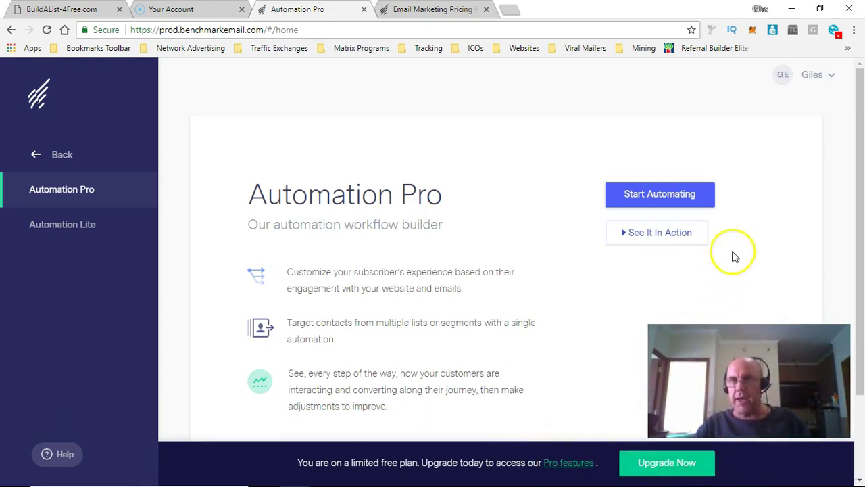
Step: View the options in the account menu and close it again
{"action": "left_click", "coordinate": [824, 75]}
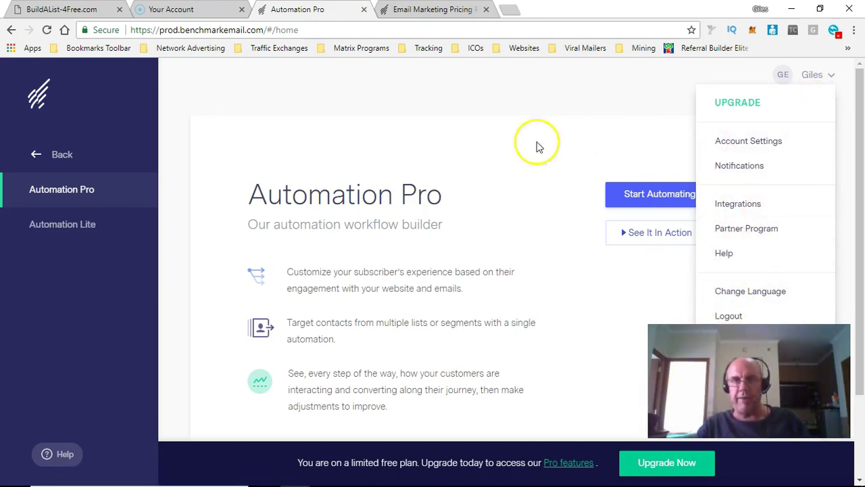
{"action": "left_click", "coordinate": [465, 139]}
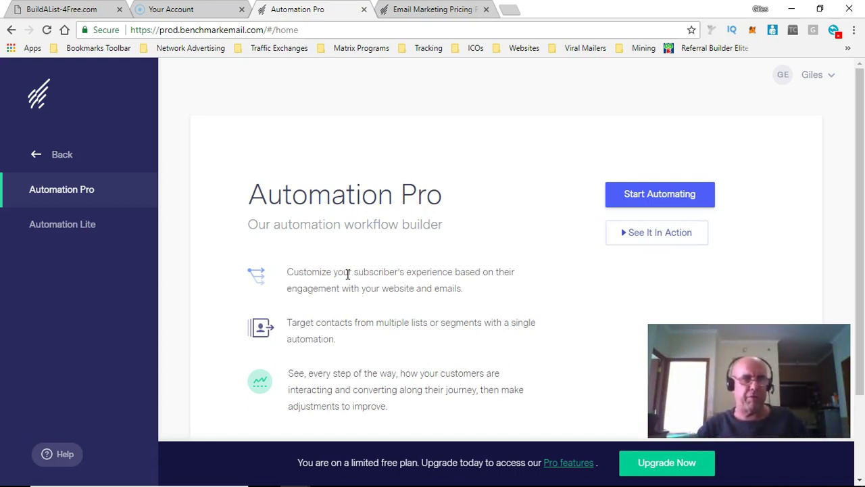
Step: Open the Free Rebrandable BAL4F eBook automation in Automation Lite and review its sequence of emails and delays
{"action": "left_click", "coordinate": [79, 232]}
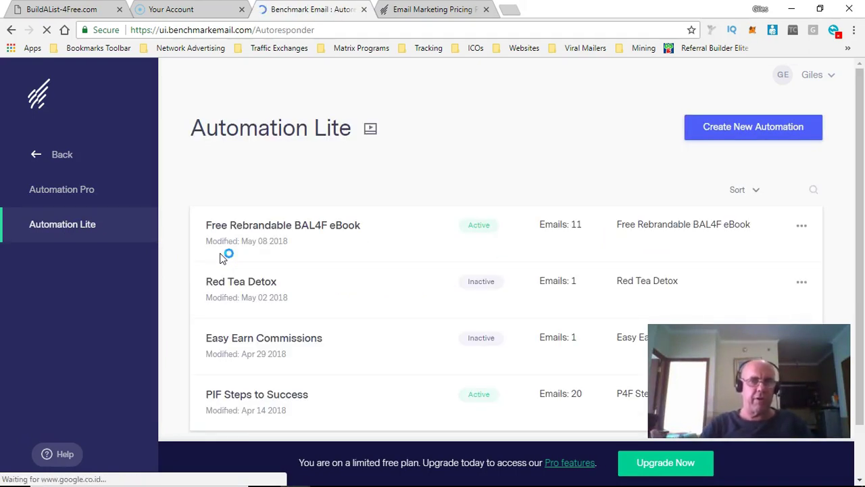
{"action": "scroll", "coordinate": [406, 196], "scroll_direction": "down", "scroll_amount": 2}
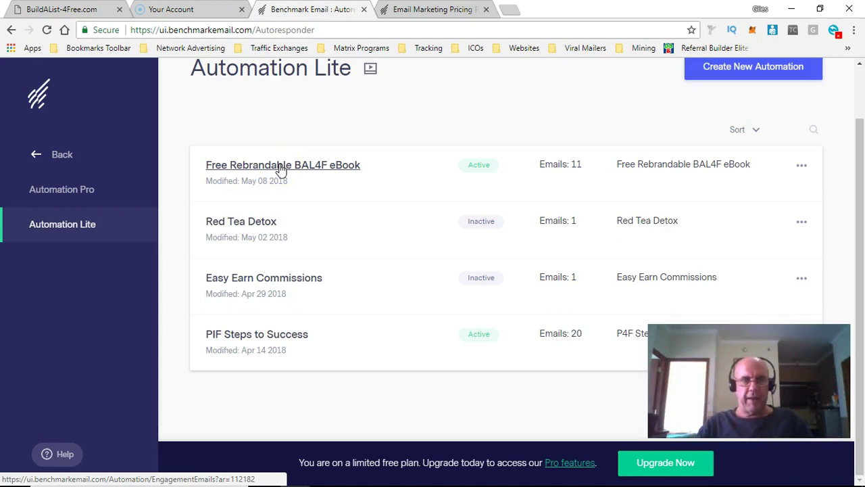
{"action": "left_click", "coordinate": [282, 169]}
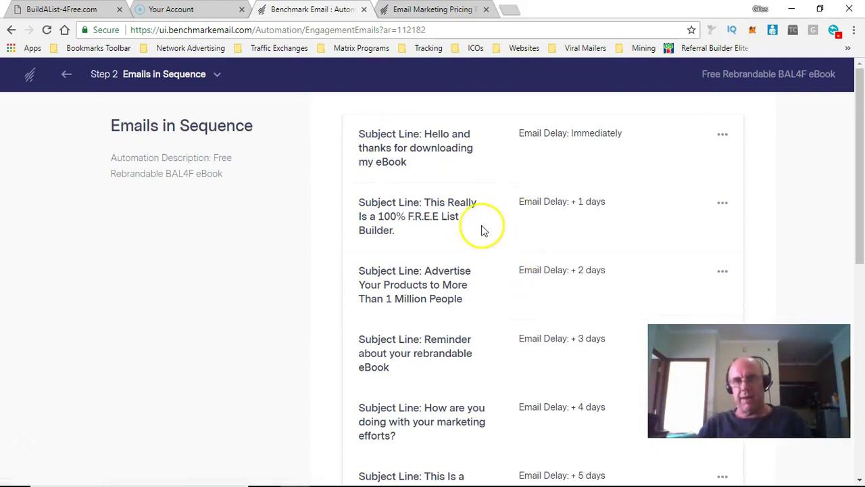
{"action": "scroll", "coordinate": [443, 193], "scroll_direction": "down", "scroll_amount": 4}
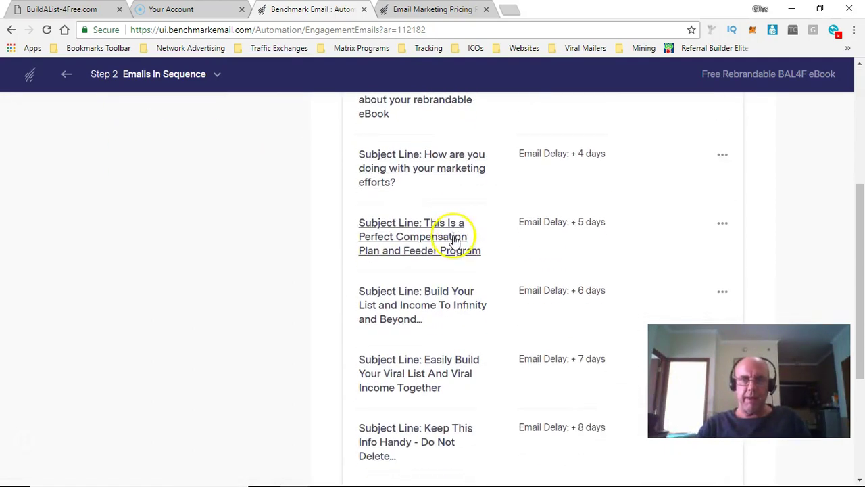
Step: Examine the subject lines and sending delays of all emails in the Free Rebrandable BAL4F eBook sequence
{"action": "scroll", "coordinate": [443, 270], "scroll_direction": "down", "scroll_amount": 3}
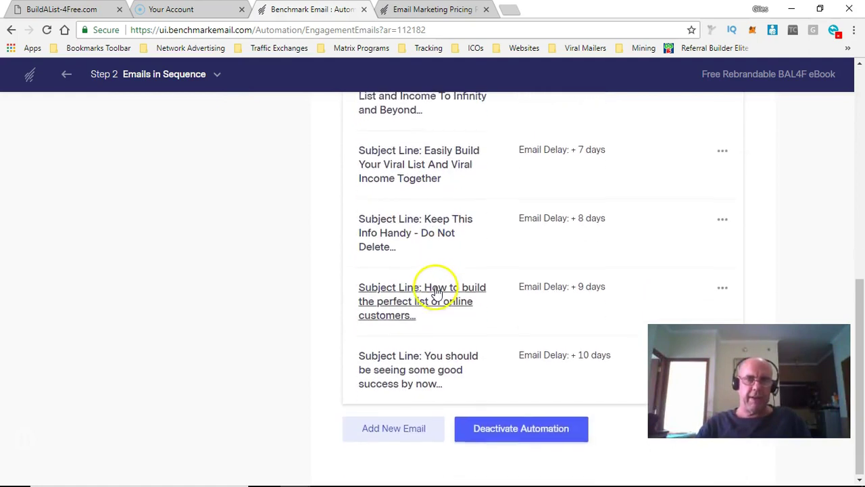
{"action": "scroll", "coordinate": [436, 291], "scroll_direction": "up", "scroll_amount": 7}
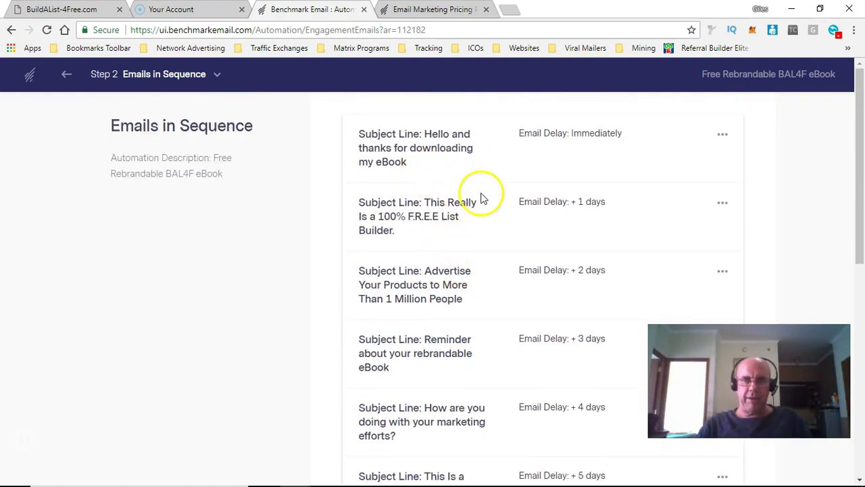
{"action": "scroll", "coordinate": [466, 223], "scroll_direction": "down", "scroll_amount": 3}
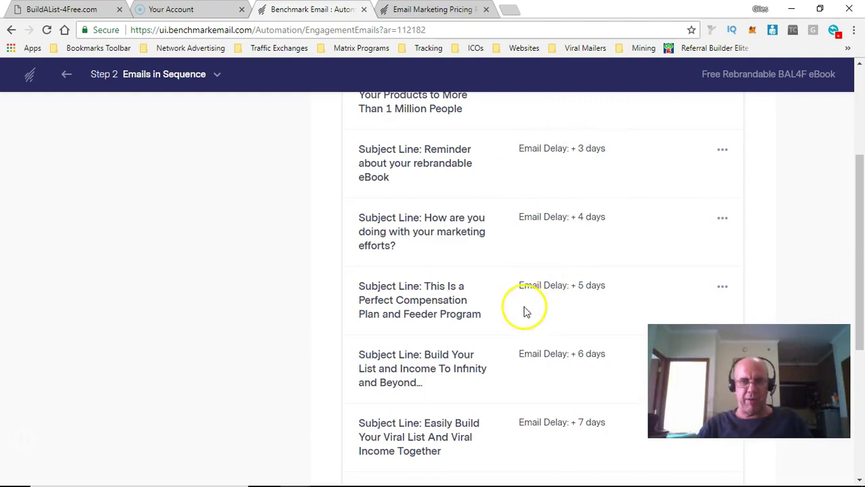
{"action": "scroll", "coordinate": [513, 315], "scroll_direction": "down", "scroll_amount": 3}
{"action": "scroll", "coordinate": [502, 328], "scroll_direction": "up", "scroll_amount": 1}
{"action": "scroll", "coordinate": [461, 297], "scroll_direction": "up", "scroll_amount": 4}
{"action": "scroll", "coordinate": [473, 297], "scroll_direction": "down", "scroll_amount": 1}
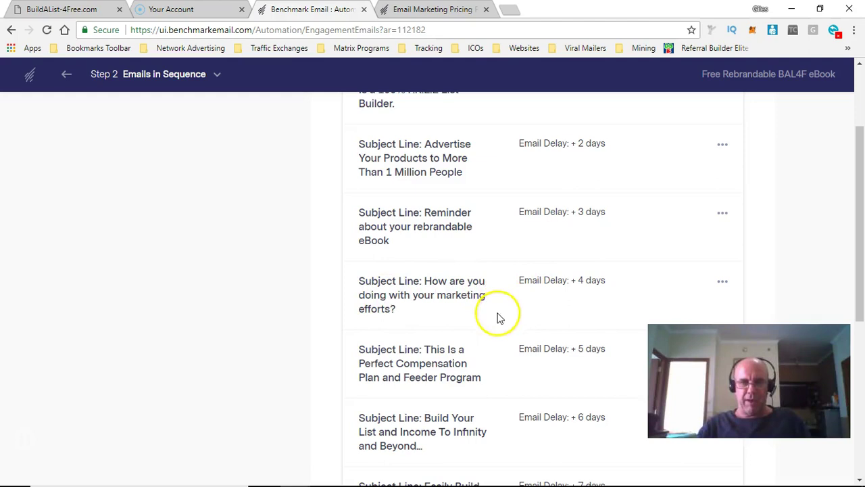
{"action": "scroll", "coordinate": [510, 341], "scroll_direction": "down", "scroll_amount": 4}
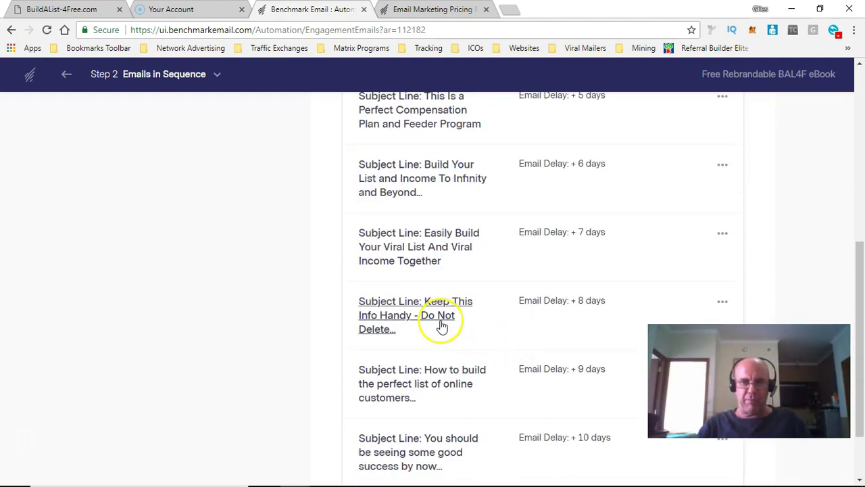
{"action": "scroll", "coordinate": [430, 267], "scroll_direction": "up", "scroll_amount": 2}
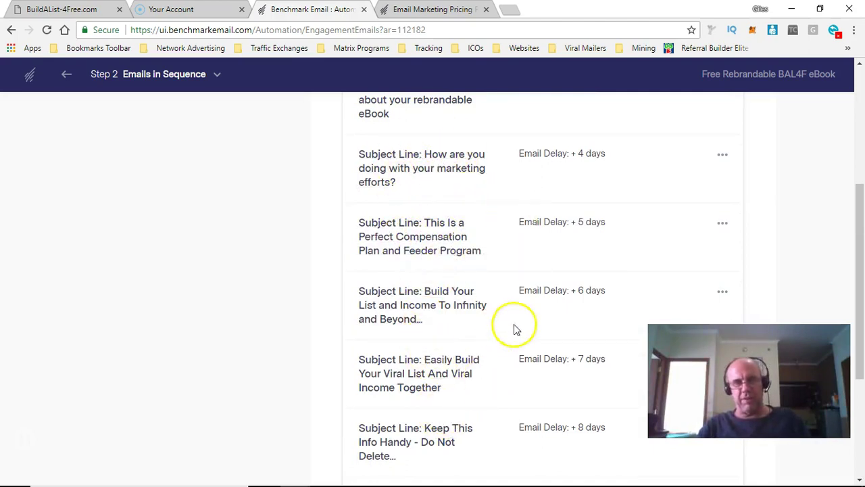
Step: View the available options for the email "This Is a Perfect Compensation Plan and Feeder Program" and close them again
{"action": "left_click", "coordinate": [555, 221]}
{"action": "left_click", "coordinate": [546, 223]}
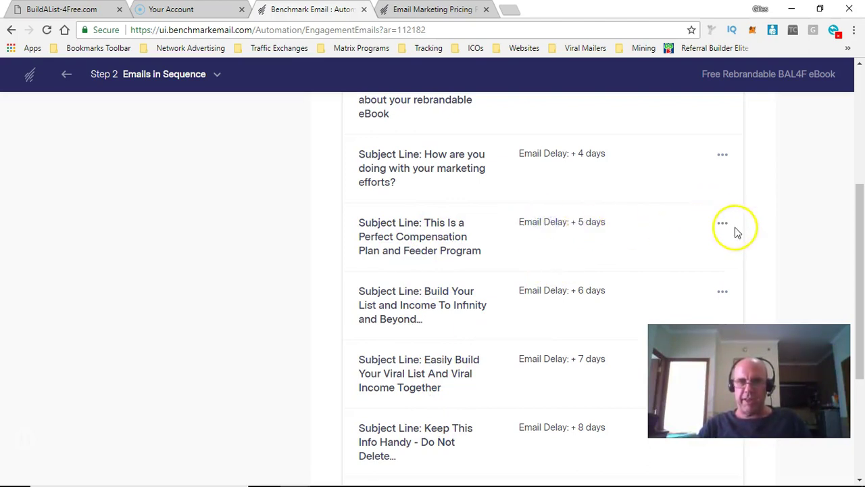
{"action": "left_click", "coordinate": [720, 223]}
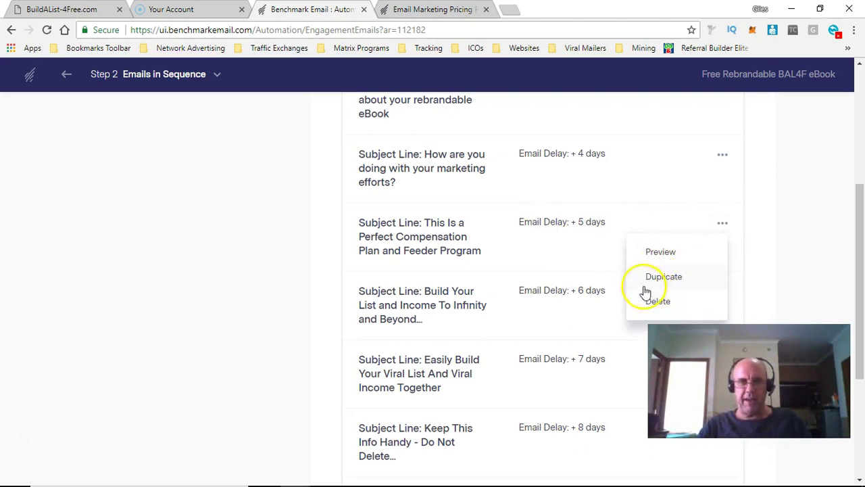
{"action": "left_click", "coordinate": [290, 249]}
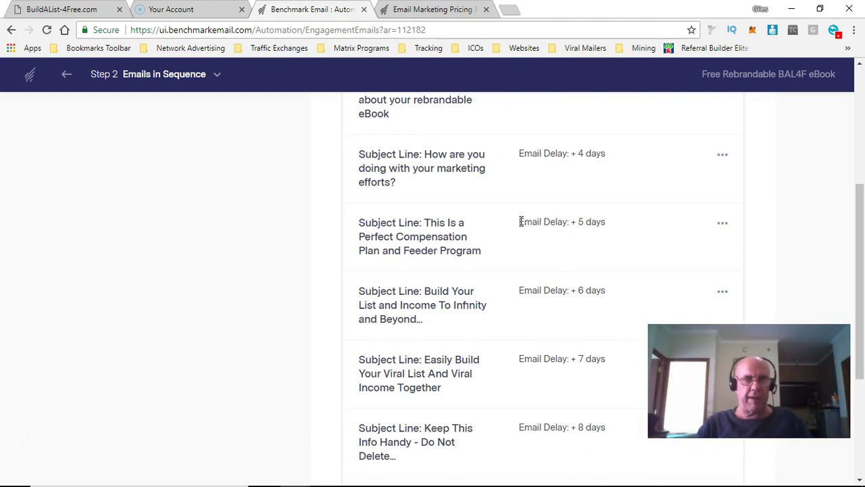
Step: Go back to the automation's Details step and review its contact list, trigger selection, sender and permission reminder settings
{"action": "scroll", "coordinate": [561, 230], "scroll_direction": "down", "scroll_amount": 3}
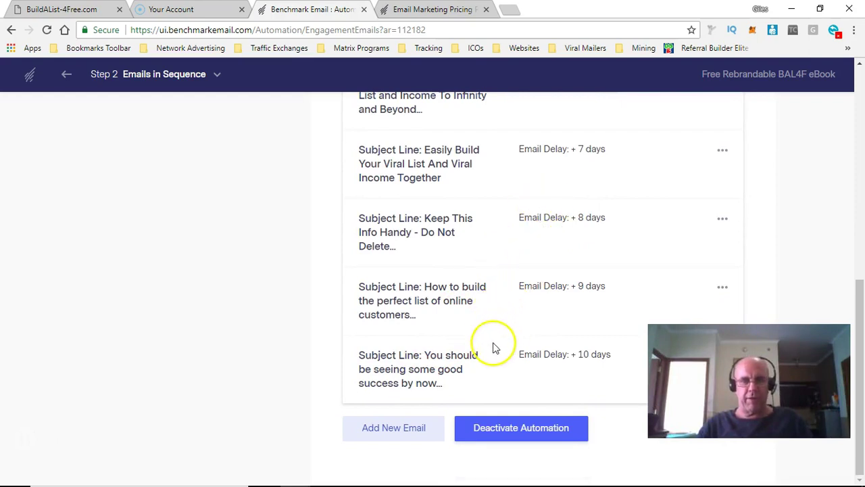
{"action": "scroll", "coordinate": [530, 277], "scroll_direction": "up", "scroll_amount": 6}
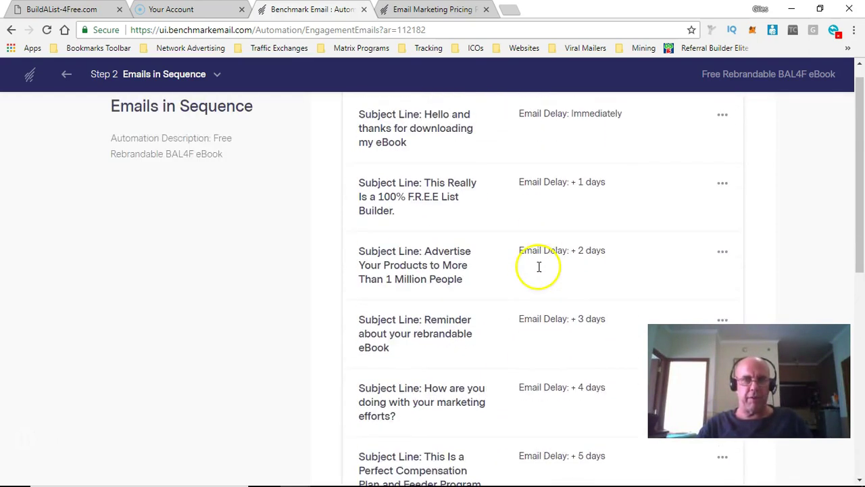
{"action": "scroll", "coordinate": [538, 271], "scroll_direction": "up", "scroll_amount": 1}
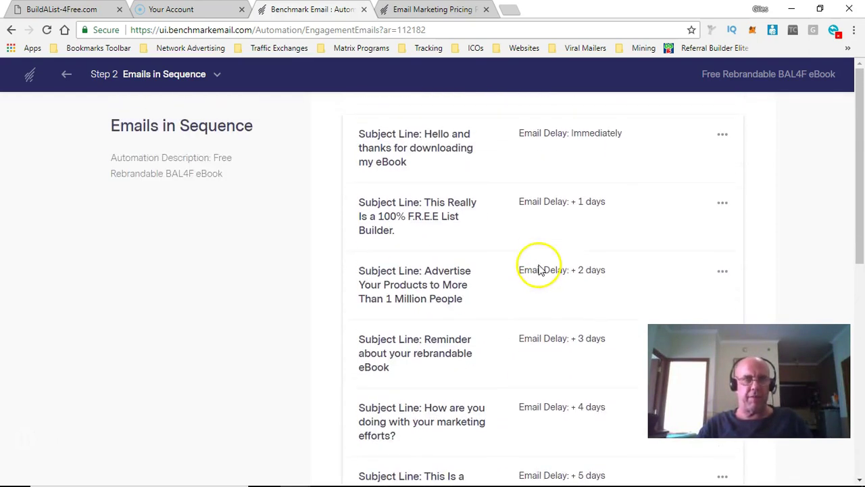
{"action": "left_click", "coordinate": [65, 75]}
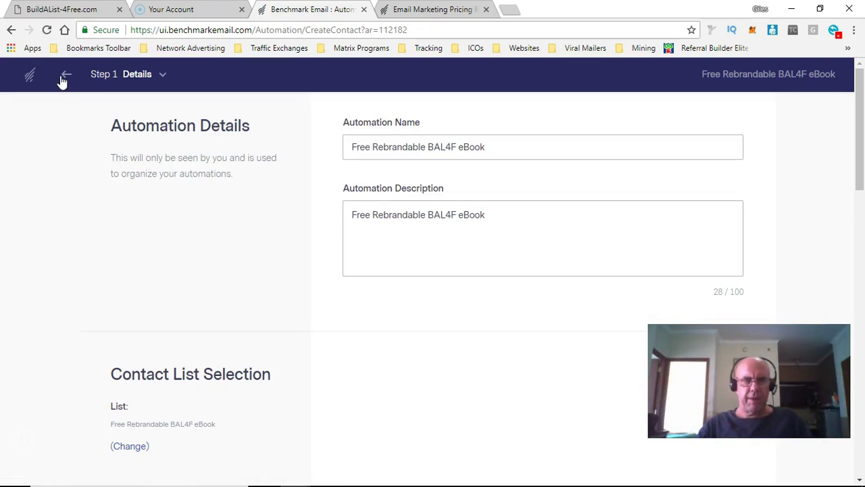
{"action": "scroll", "coordinate": [179, 178], "scroll_direction": "down", "scroll_amount": 8}
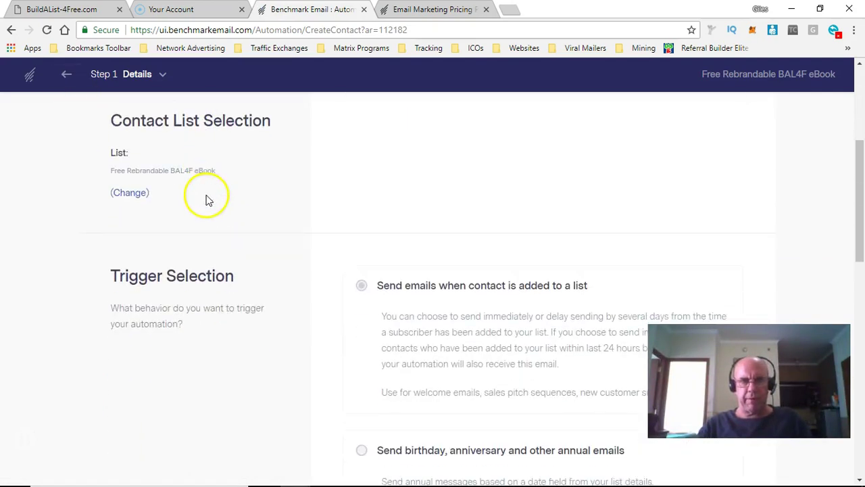
{"action": "scroll", "coordinate": [247, 215], "scroll_direction": "down", "scroll_amount": 7}
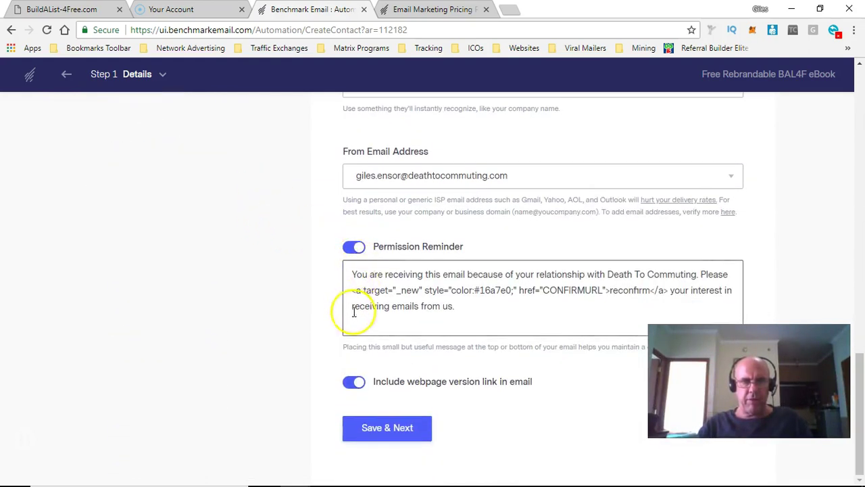
{"action": "scroll", "coordinate": [331, 221], "scroll_direction": "up", "scroll_amount": 3}
{"action": "scroll", "coordinate": [331, 221], "scroll_direction": "up", "scroll_amount": 7}
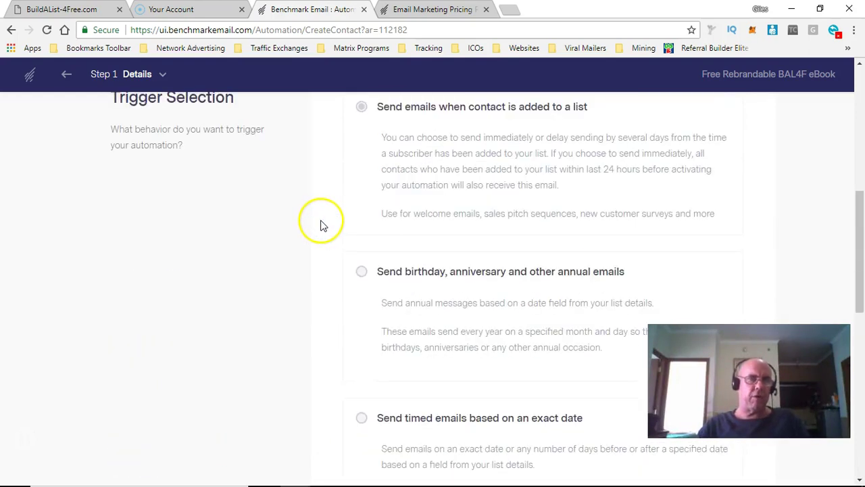
Step: Leave the automation, return to the account dashboard and open the contact lists
{"action": "left_click", "coordinate": [70, 73]}
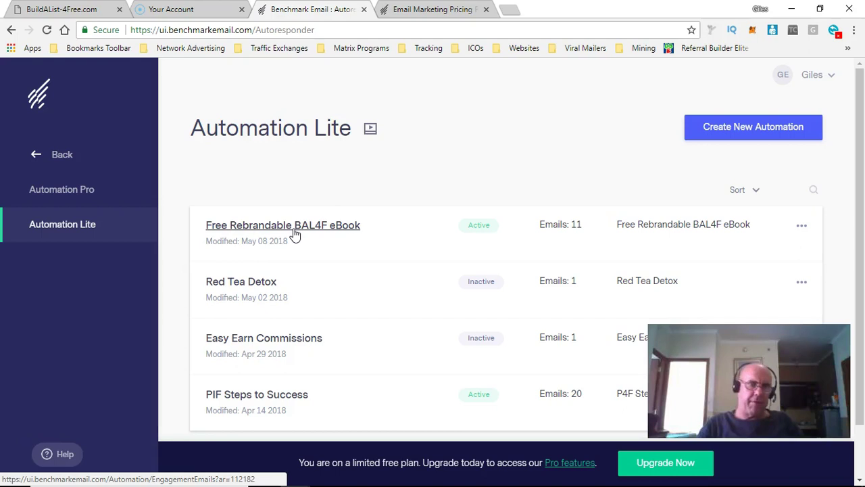
{"action": "left_click", "coordinate": [54, 156]}
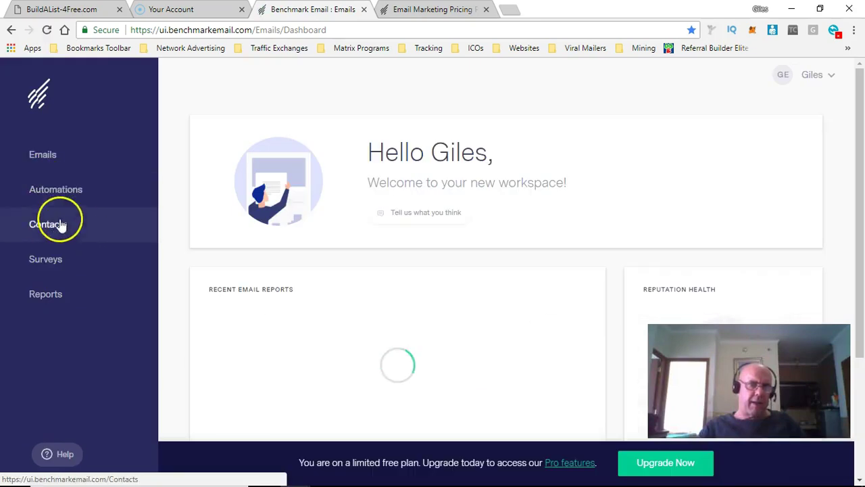
{"action": "left_click", "coordinate": [51, 237]}
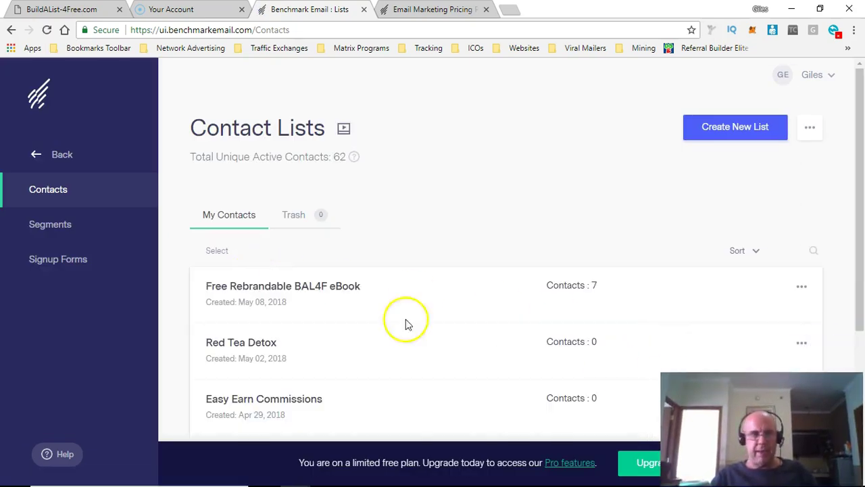
Step: Return to the dashboard and review the recent email reports, reputation health and account usage
{"action": "left_click", "coordinate": [59, 162]}
{"action": "scroll", "coordinate": [433, 216], "scroll_direction": "down", "scroll_amount": 2}
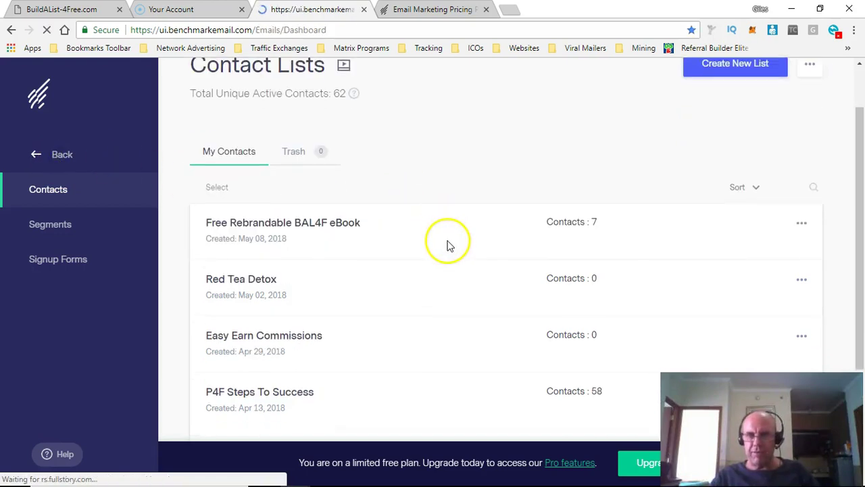
{"action": "scroll", "coordinate": [425, 240], "scroll_direction": "down", "scroll_amount": 3}
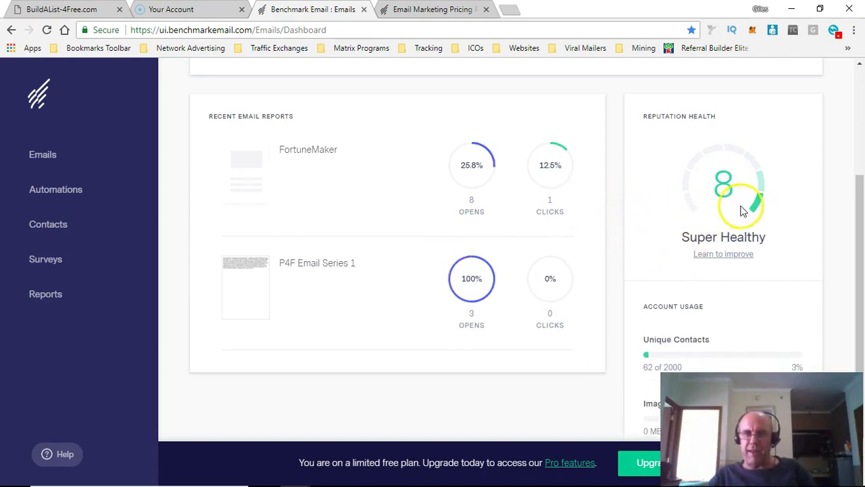
{"action": "mouse_move", "coordinate": [716, 175]}
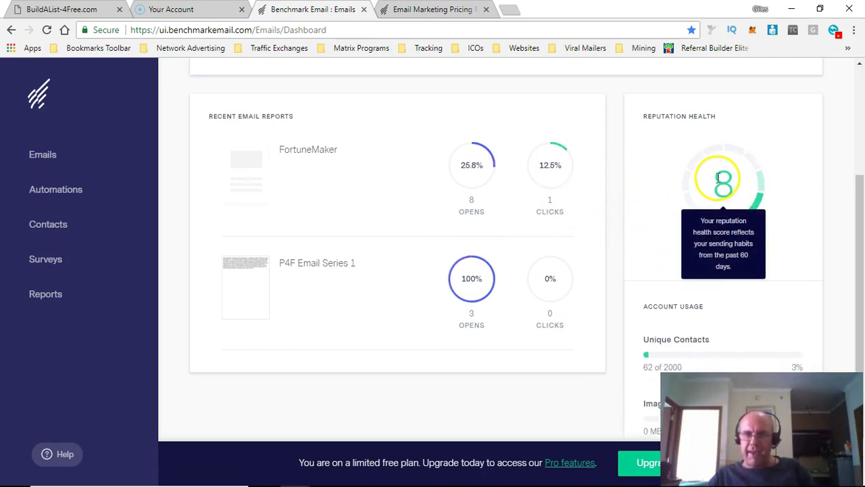
{"action": "scroll", "coordinate": [669, 270], "scroll_direction": "down", "scroll_amount": 1}
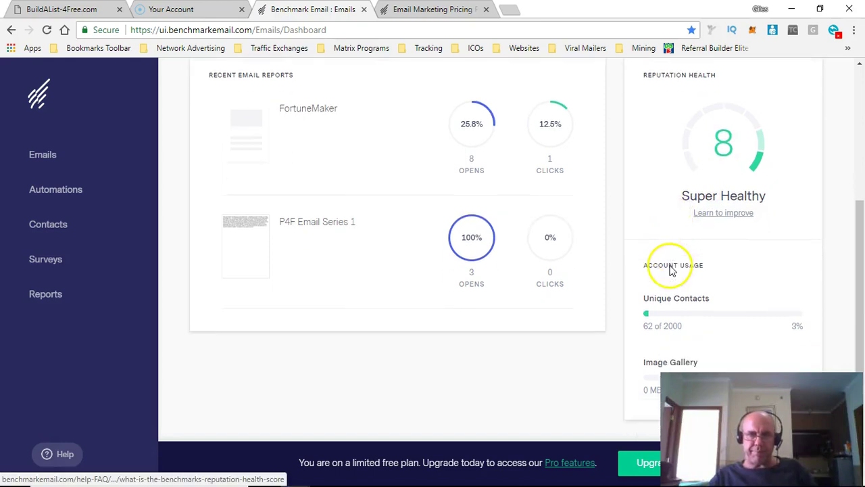
{"action": "scroll", "coordinate": [671, 271], "scroll_direction": "up", "scroll_amount": 2}
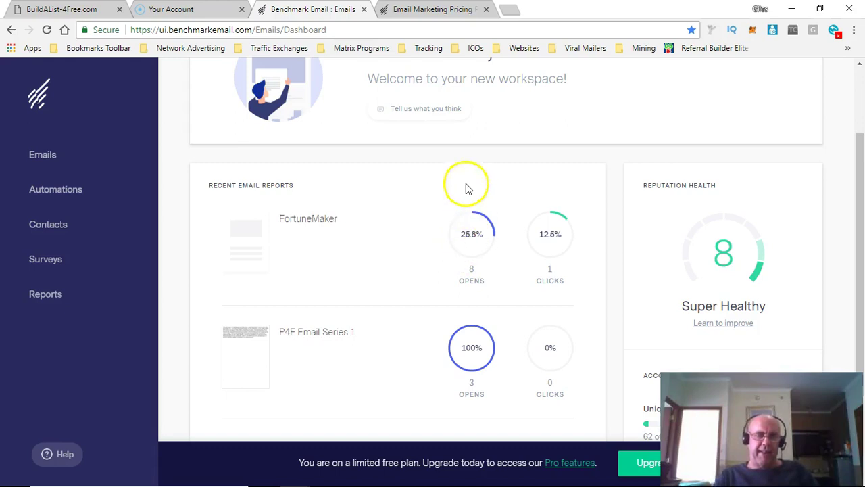
Step: Reopen the Contacts section and look through the contact lists and the number of contacts in each
{"action": "left_click", "coordinate": [59, 225]}
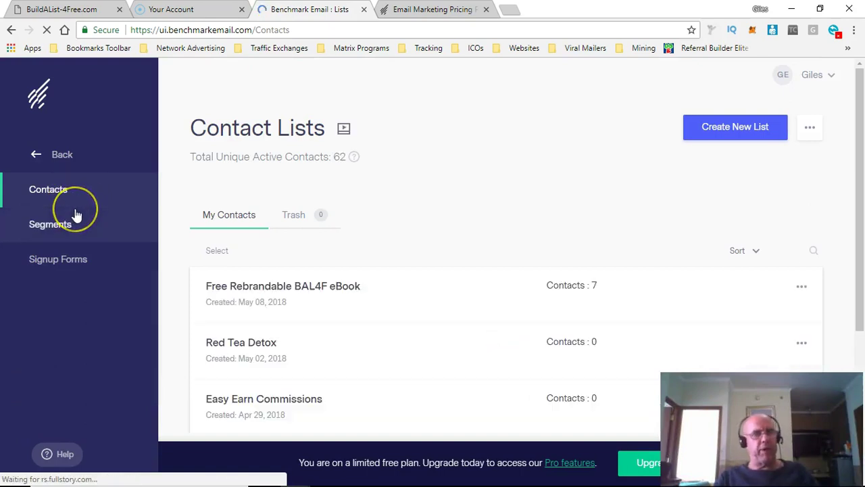
{"action": "scroll", "coordinate": [303, 247], "scroll_direction": "down", "scroll_amount": 1}
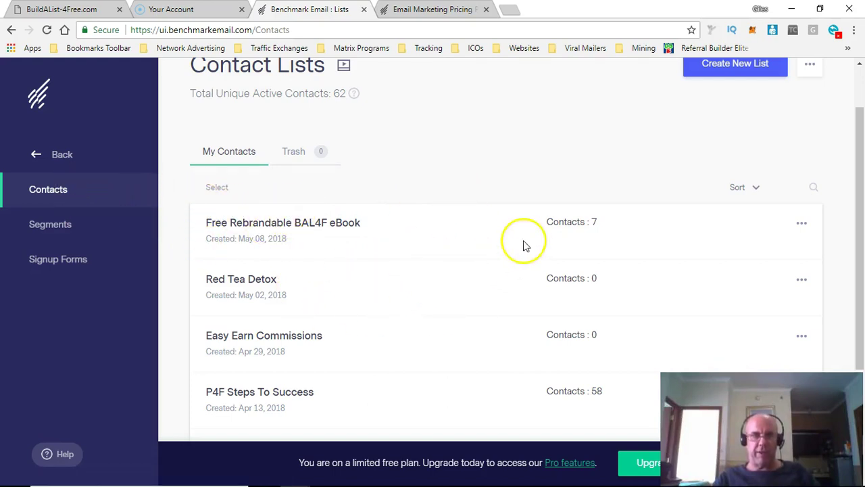
{"action": "scroll", "coordinate": [527, 257], "scroll_direction": "down", "scroll_amount": 1}
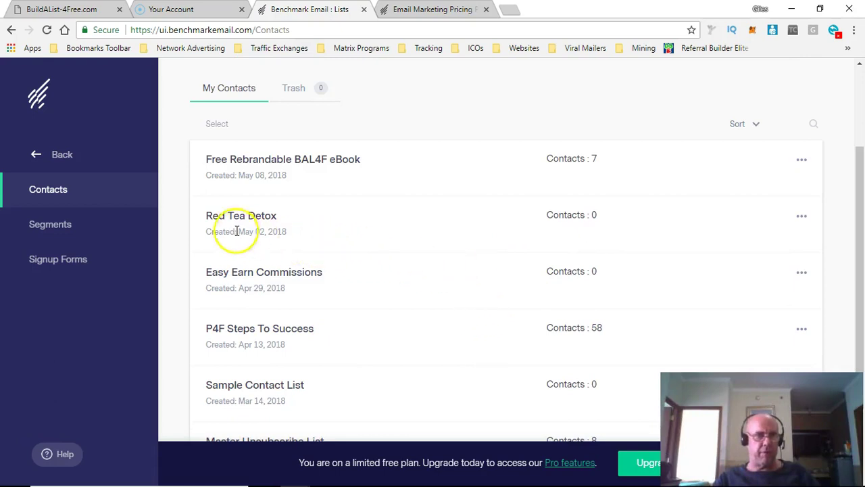
{"action": "scroll", "coordinate": [203, 230], "scroll_direction": "up", "scroll_amount": 1}
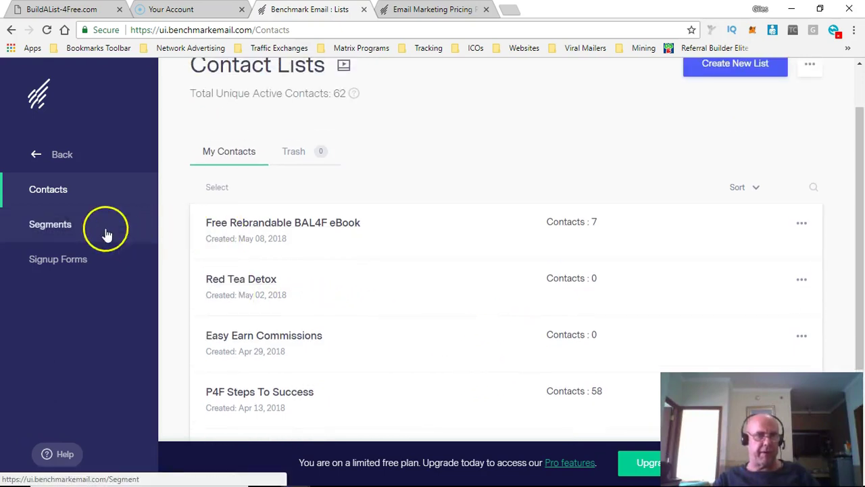
Step: Open the signup forms and bring up the Opt-In Settings of the Free Rebrandable BAL4F eBook Signup Form
{"action": "left_click", "coordinate": [76, 262]}
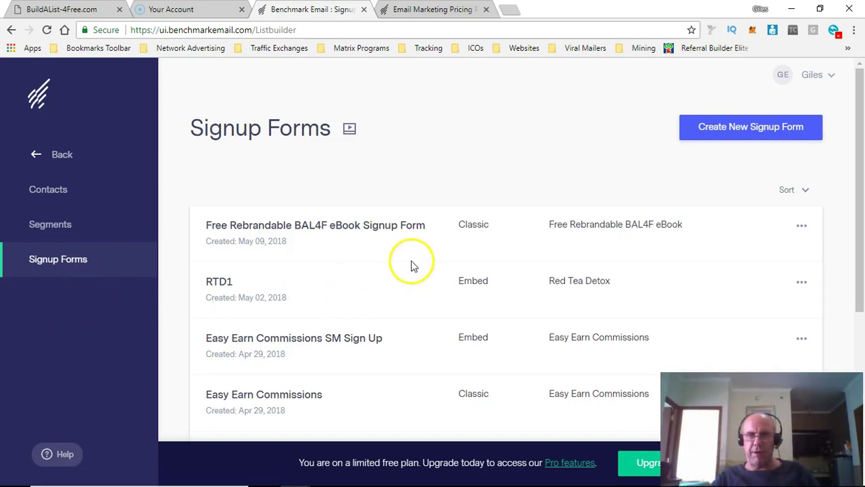
{"action": "left_click", "coordinate": [319, 227]}
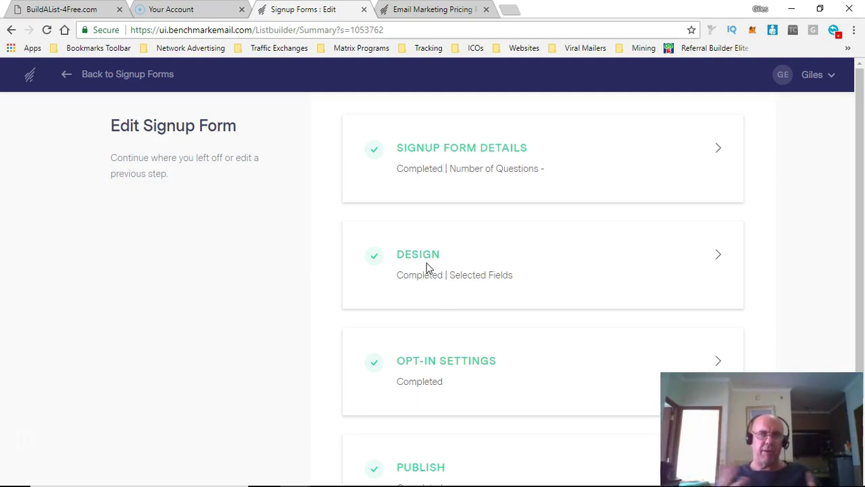
{"action": "left_click", "coordinate": [433, 360]}
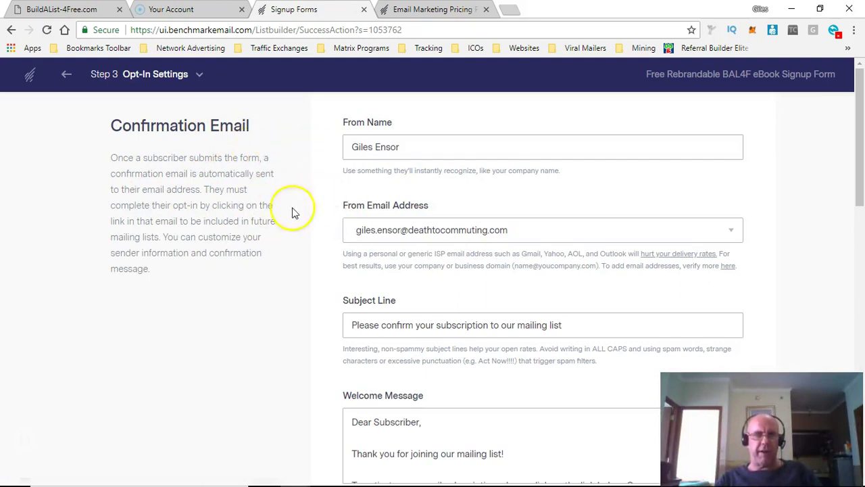
Step: Review the confirmation email's sender details, subject line, welcome message, confirmation link text and closing signature
{"action": "scroll", "coordinate": [308, 257], "scroll_direction": "down", "scroll_amount": 3}
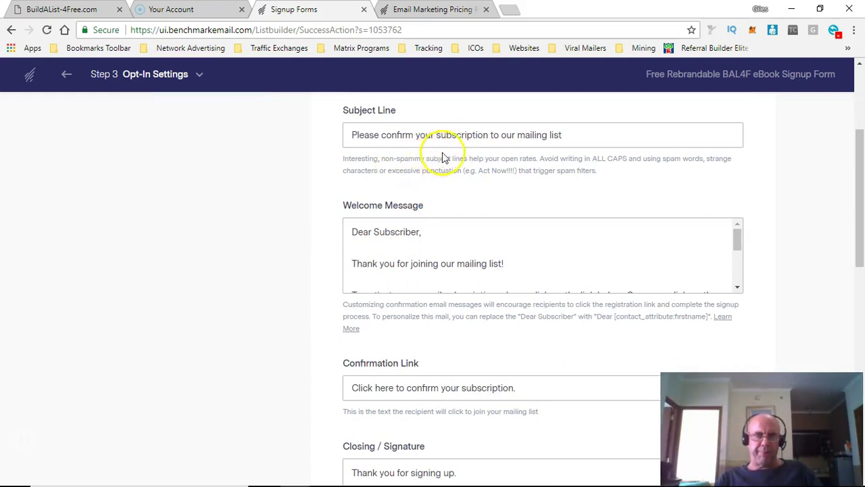
{"action": "scroll", "coordinate": [365, 202], "scroll_direction": "up", "scroll_amount": 3}
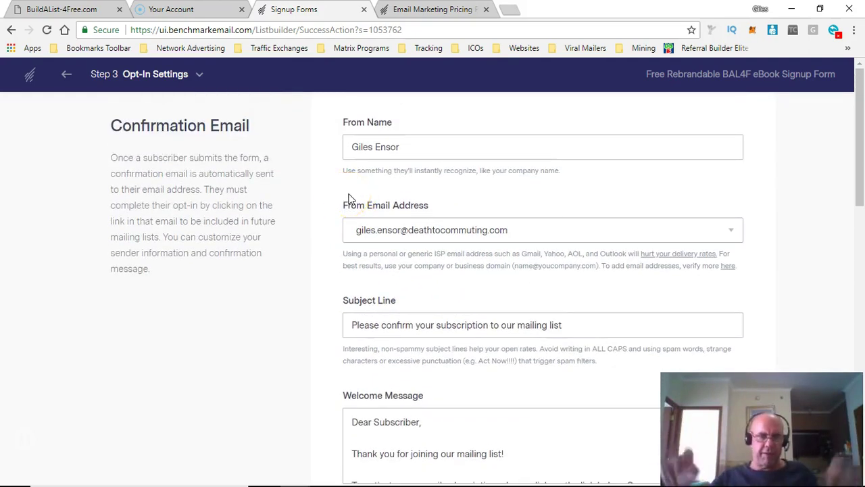
{"action": "scroll", "coordinate": [418, 242], "scroll_direction": "down", "scroll_amount": 1}
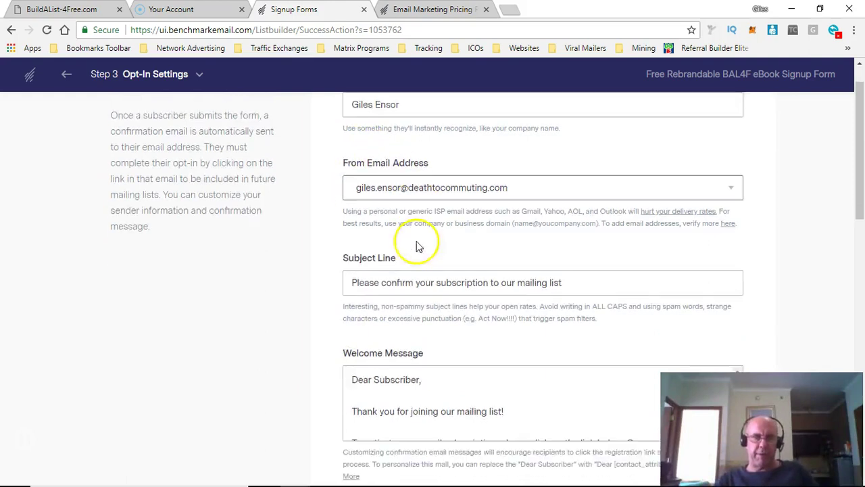
{"action": "scroll", "coordinate": [418, 241], "scroll_direction": "down", "scroll_amount": 2}
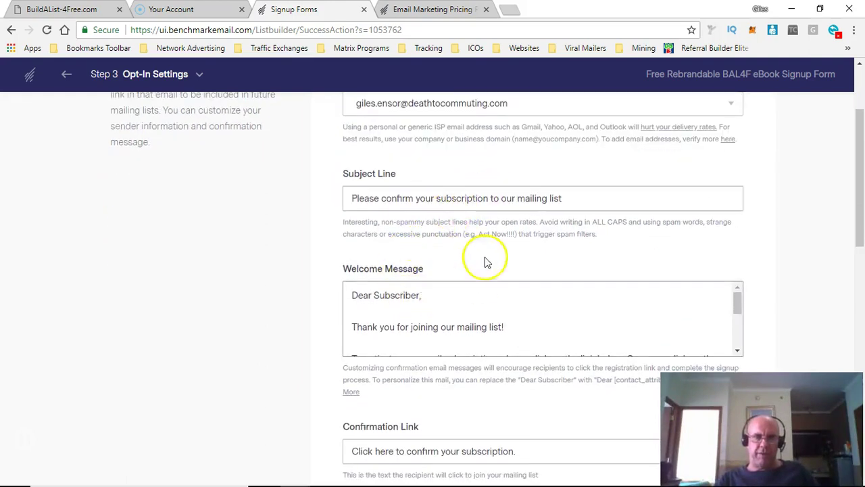
{"action": "scroll", "coordinate": [453, 290], "scroll_direction": "down", "scroll_amount": 2}
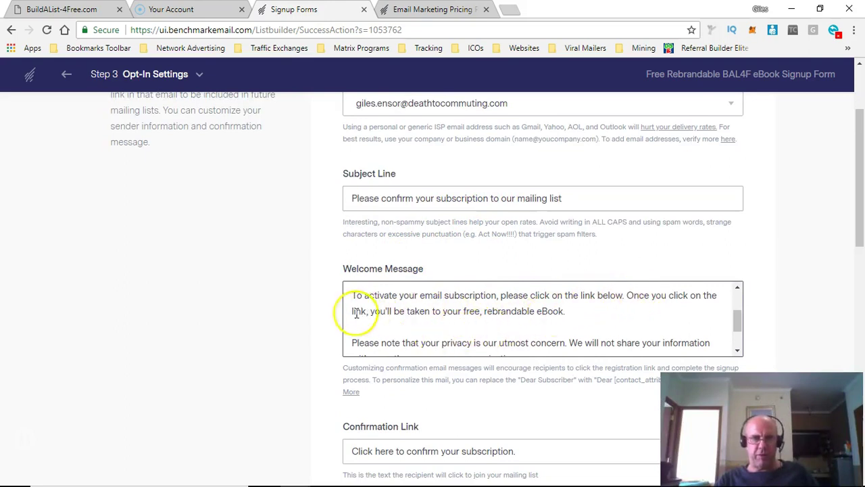
{"action": "scroll", "coordinate": [444, 313], "scroll_direction": "down", "scroll_amount": 2}
{"action": "scroll", "coordinate": [413, 343], "scroll_direction": "down", "scroll_amount": 3}
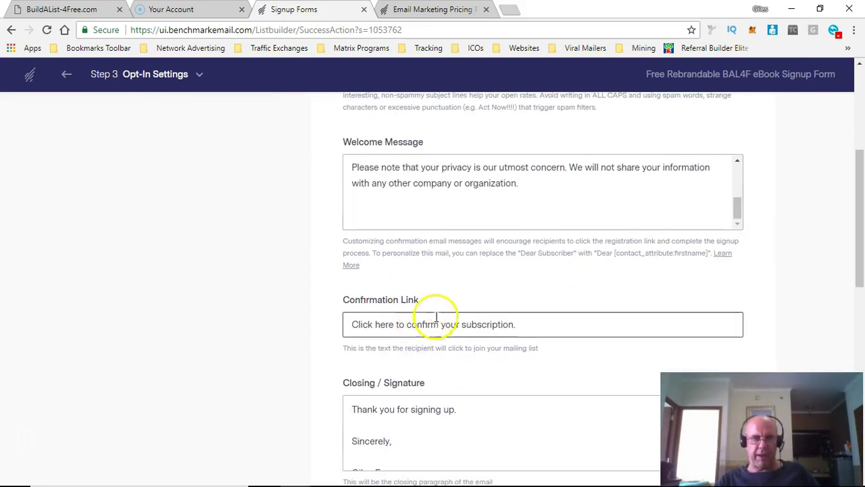
{"action": "scroll", "coordinate": [432, 314], "scroll_direction": "down", "scroll_amount": 1}
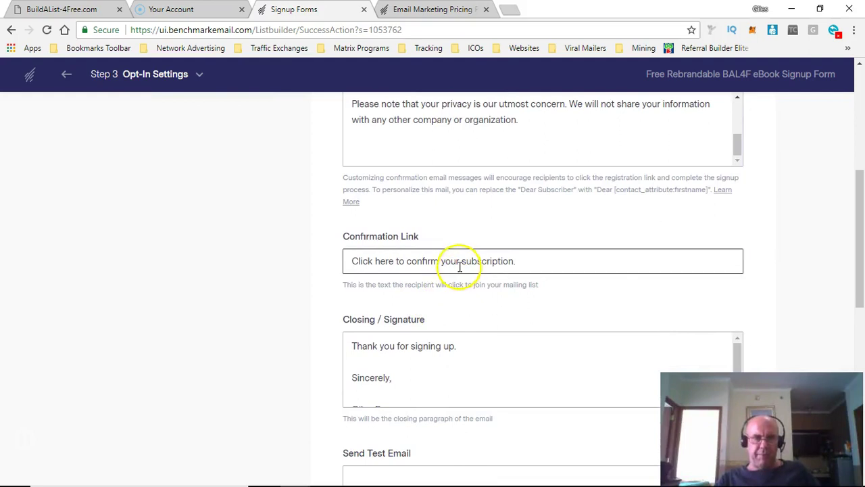
{"action": "scroll", "coordinate": [444, 300], "scroll_direction": "down", "scroll_amount": 1}
{"action": "scroll", "coordinate": [439, 310], "scroll_direction": "down", "scroll_amount": 1}
{"action": "scroll", "coordinate": [331, 340], "scroll_direction": "down", "scroll_amount": 1}
{"action": "scroll", "coordinate": [331, 340], "scroll_direction": "down", "scroll_amount": 4}
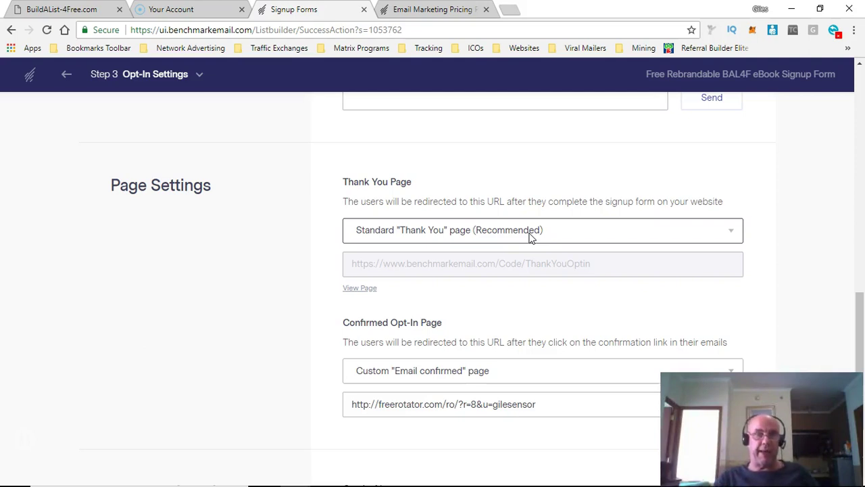
Step: Check the Thank You page options and the Confirmed Opt-In page's redirect URL in the form's page settings
{"action": "left_click", "coordinate": [530, 233]}
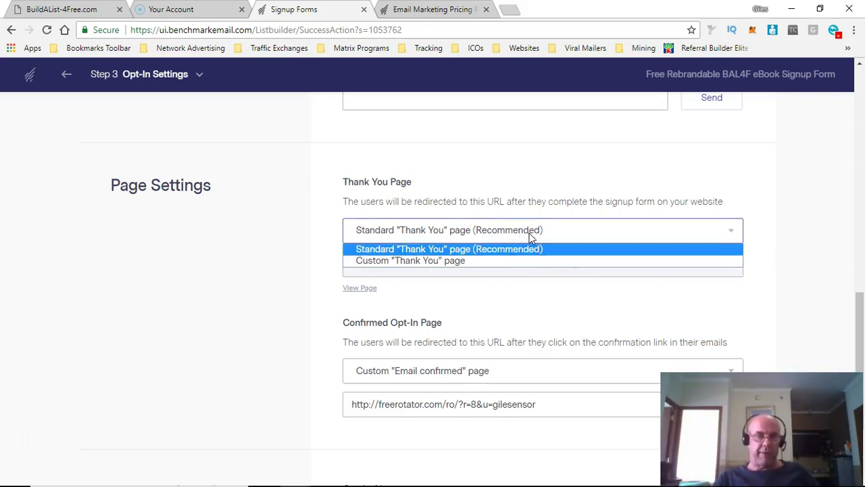
{"action": "left_click", "coordinate": [530, 234]}
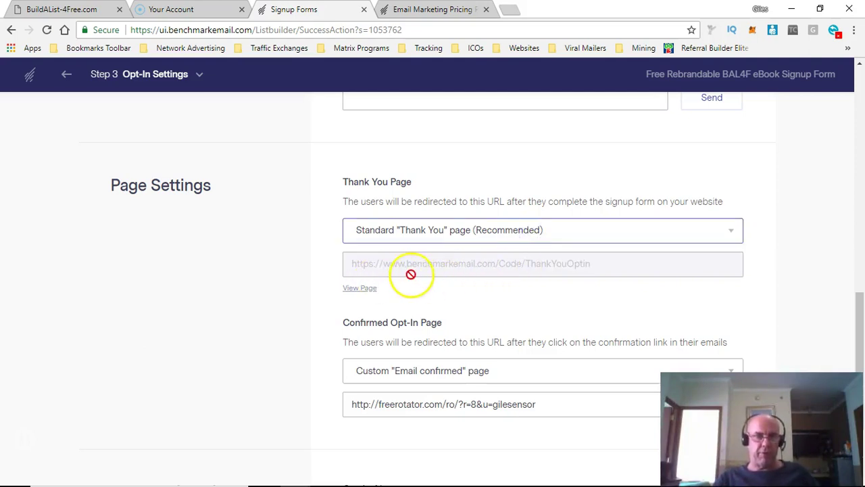
{"action": "scroll", "coordinate": [432, 277], "scroll_direction": "down", "scroll_amount": 2}
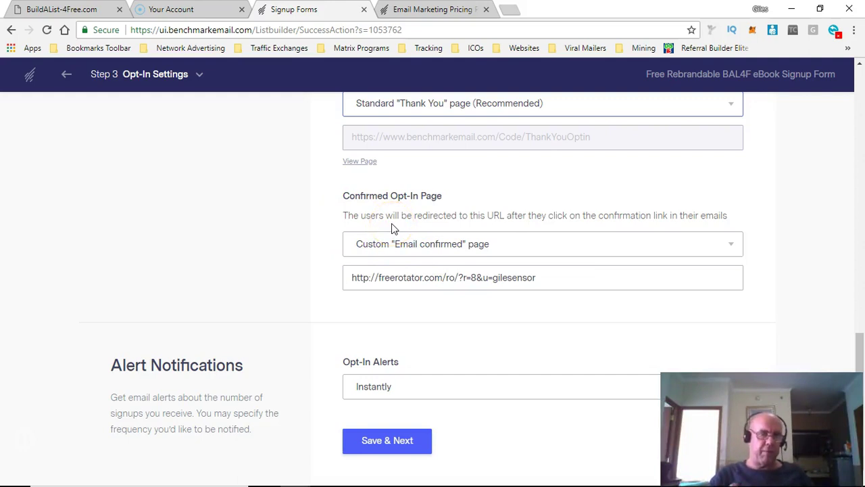
{"action": "left_click", "coordinate": [531, 280]}
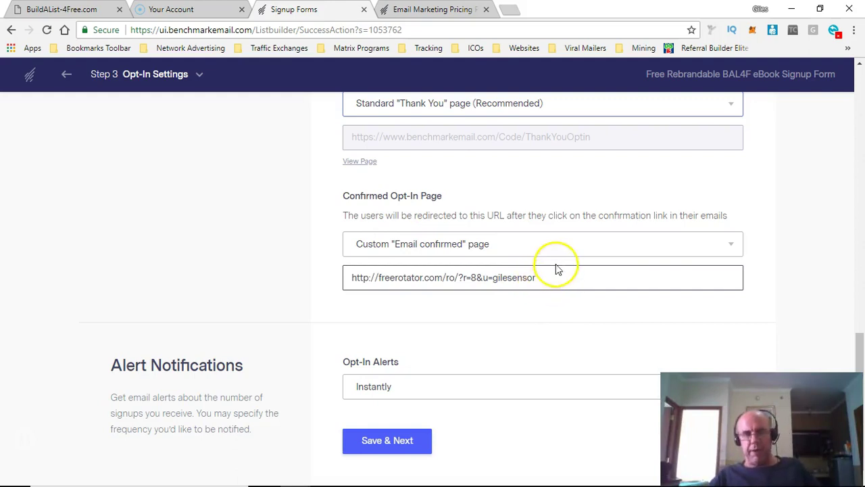
{"action": "scroll", "coordinate": [556, 271], "scroll_direction": "down", "scroll_amount": 1}
{"action": "scroll", "coordinate": [518, 299], "scroll_direction": "up", "scroll_amount": 6}
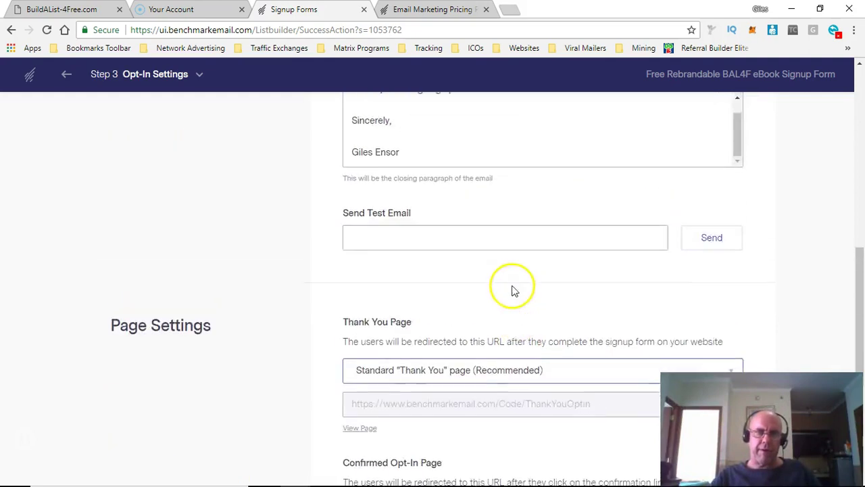
{"action": "scroll", "coordinate": [511, 288], "scroll_direction": "up", "scroll_amount": 5}
{"action": "scroll", "coordinate": [419, 223], "scroll_direction": "up", "scroll_amount": 1}
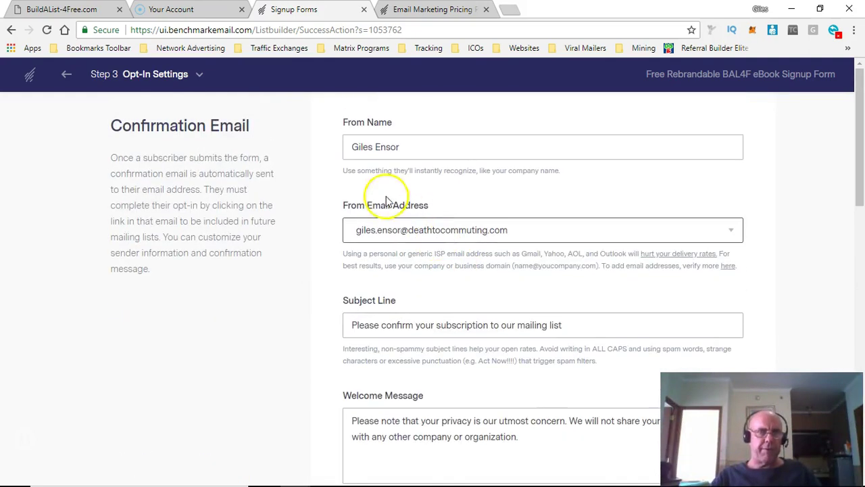
Step: Go back to the signup form's Design step and look over its templates, form fields, title and preview
{"action": "left_click", "coordinate": [60, 78]}
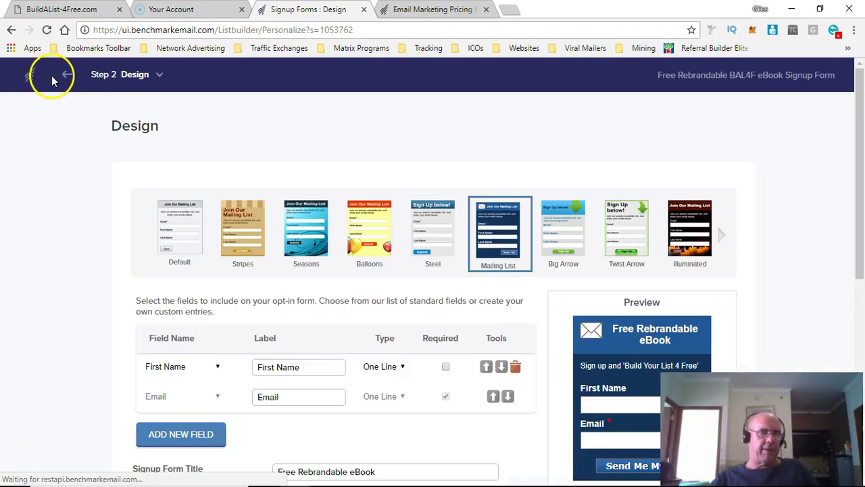
{"action": "scroll", "coordinate": [409, 318], "scroll_direction": "down", "scroll_amount": 3}
{"action": "scroll", "coordinate": [534, 290], "scroll_direction": "up", "scroll_amount": 3}
{"action": "scroll", "coordinate": [596, 272], "scroll_direction": "down", "scroll_amount": 2}
{"action": "scroll", "coordinate": [459, 277], "scroll_direction": "down", "scroll_amount": 1}
{"action": "scroll", "coordinate": [212, 227], "scroll_direction": "up", "scroll_amount": 3}
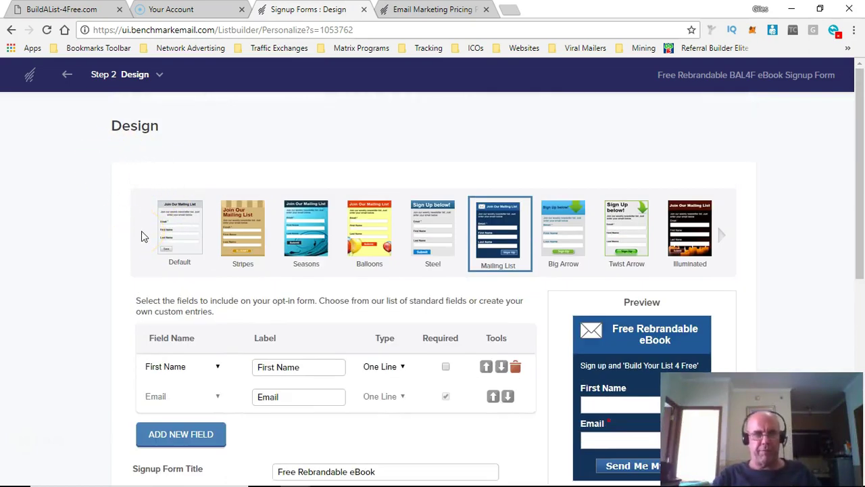
{"action": "scroll", "coordinate": [174, 268], "scroll_direction": "down", "scroll_amount": 2}
{"action": "scroll", "coordinate": [173, 269], "scroll_direction": "up", "scroll_amount": 2}
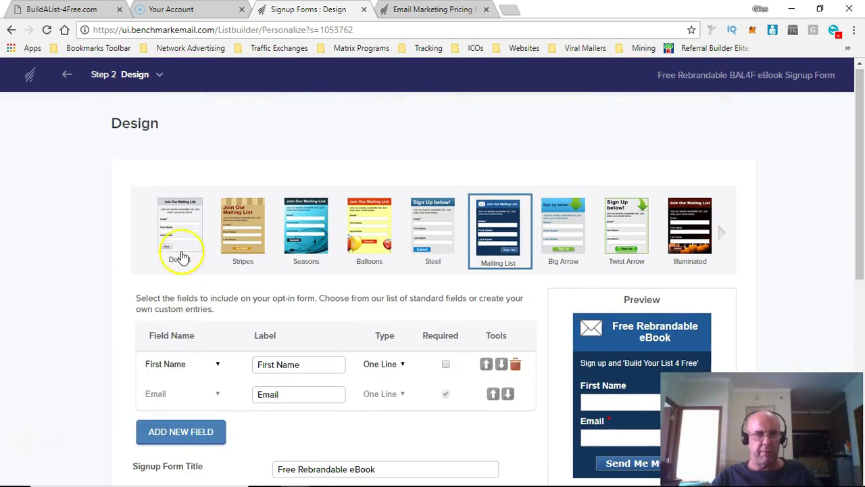
Step: Leave the signup form, return to the account dashboard and view the recent email reports and reputation health
{"action": "left_click", "coordinate": [71, 78]}
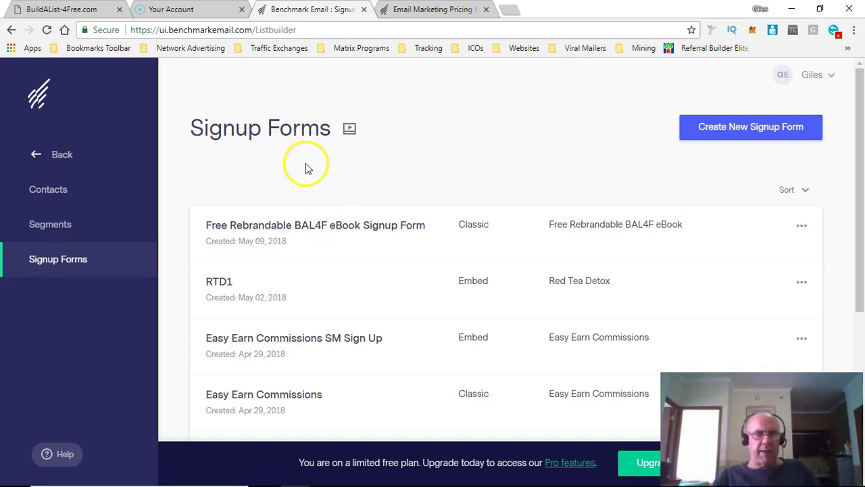
{"action": "left_click", "coordinate": [64, 155]}
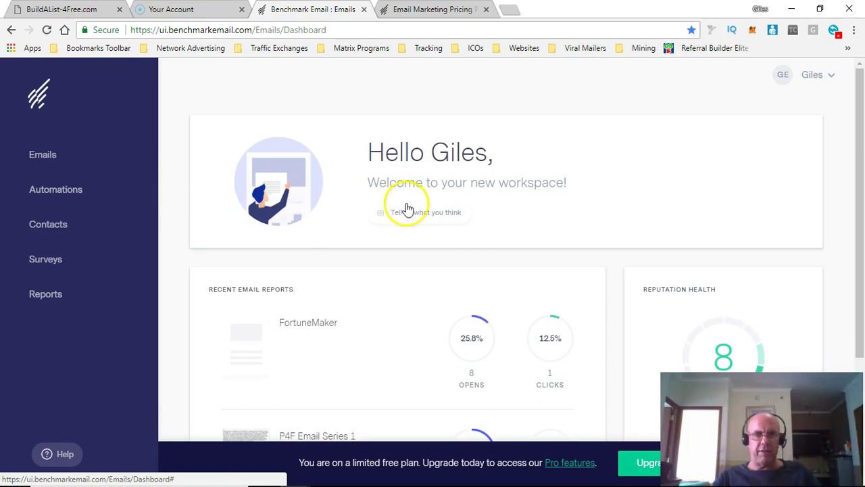
{"action": "scroll", "coordinate": [368, 272], "scroll_direction": "down", "scroll_amount": 2}
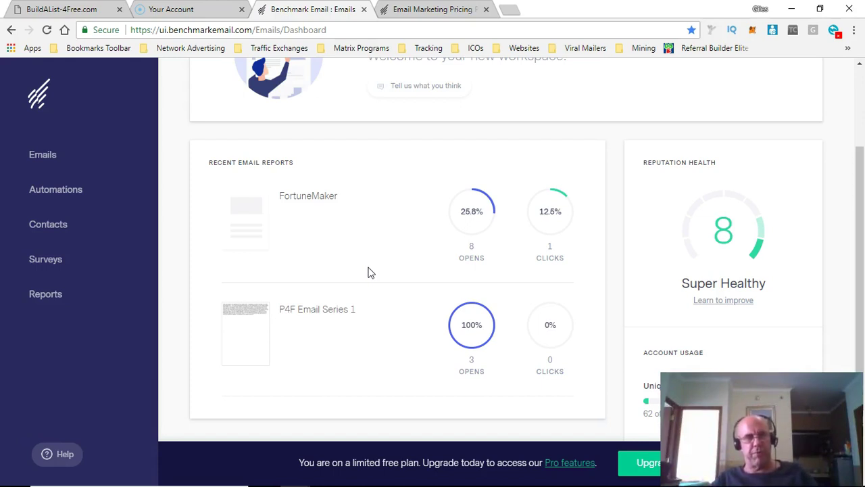
{"action": "left_click", "coordinate": [371, 273]}
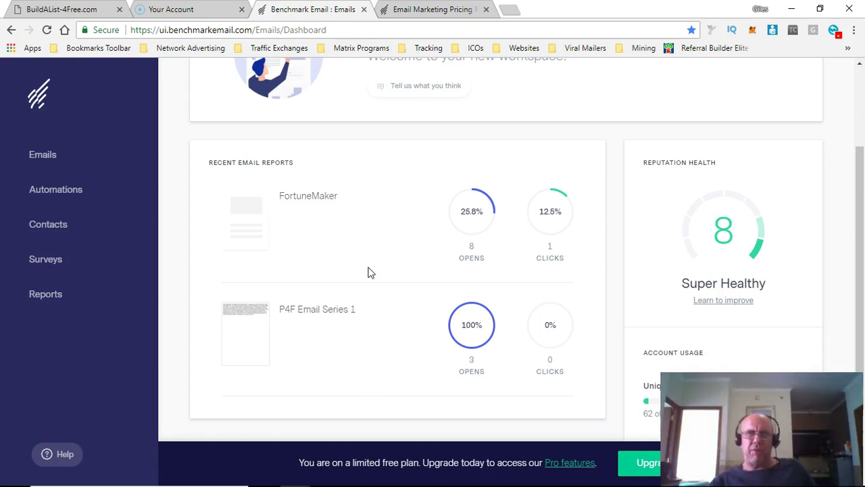
Step: Switch to the email pricing page, examine the Large plan's subscriber tiers, sends and monthly costs, and close the page
{"action": "left_click", "coordinate": [434, 9]}
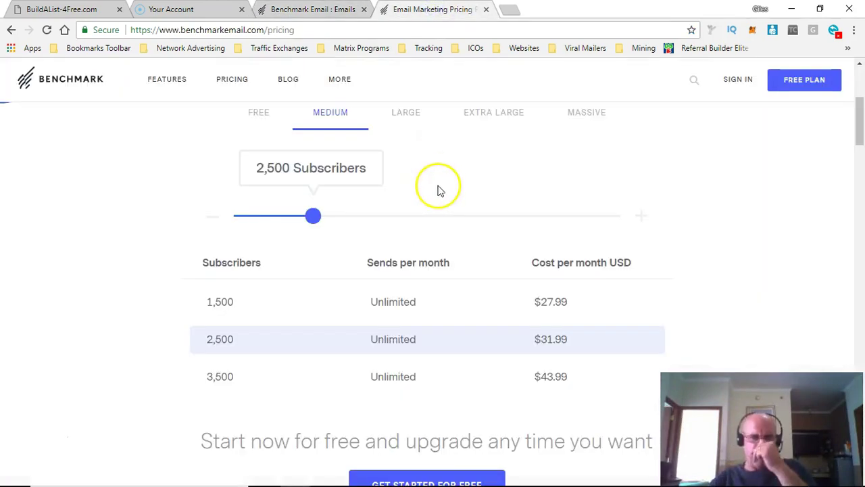
{"action": "left_click", "coordinate": [409, 114]}
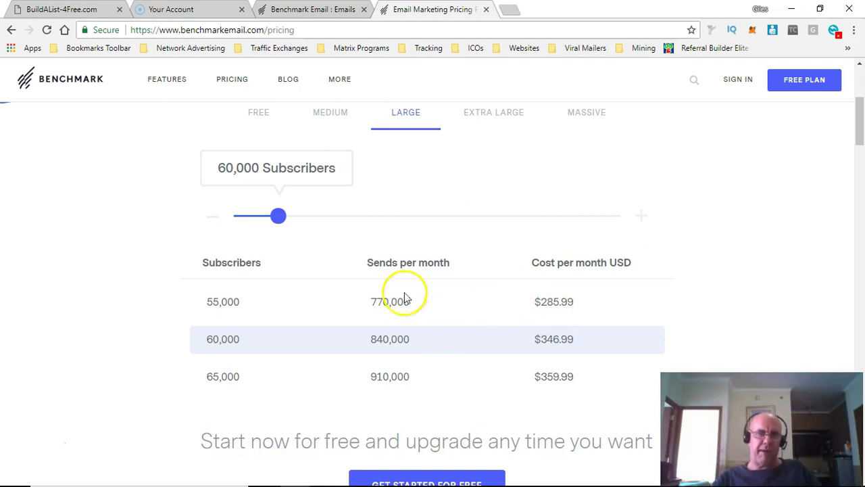
{"action": "left_click_drag", "start_coordinate": [209, 304], "coordinate": [243, 300]}
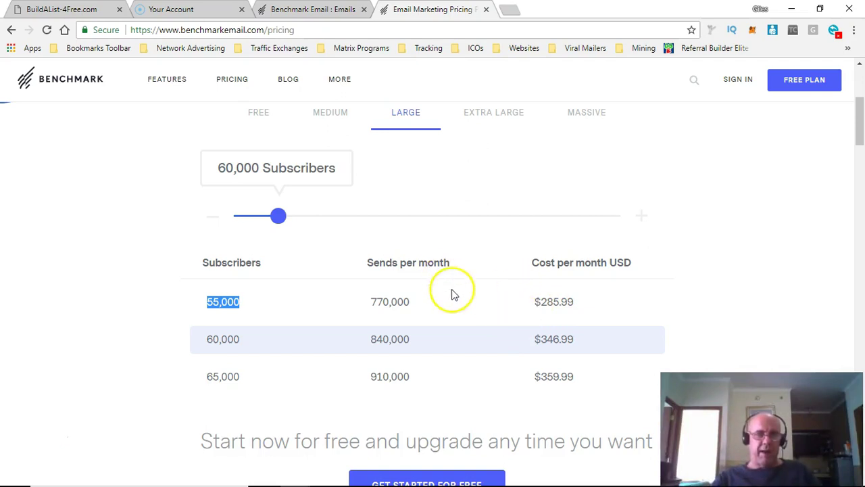
{"action": "scroll", "coordinate": [459, 329], "scroll_direction": "down", "scroll_amount": 2}
{"action": "scroll", "coordinate": [483, 311], "scroll_direction": "up", "scroll_amount": 3}
{"action": "scroll", "coordinate": [473, 294], "scroll_direction": "up", "scroll_amount": 2}
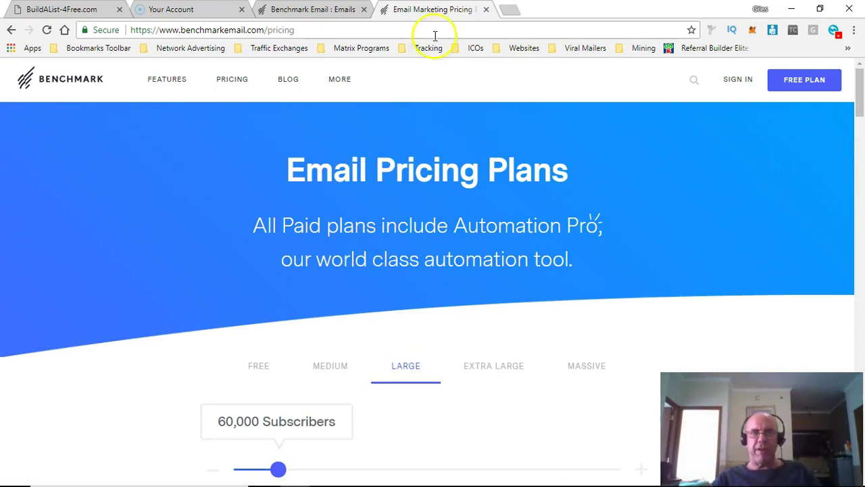
{"action": "left_click", "coordinate": [486, 9]}
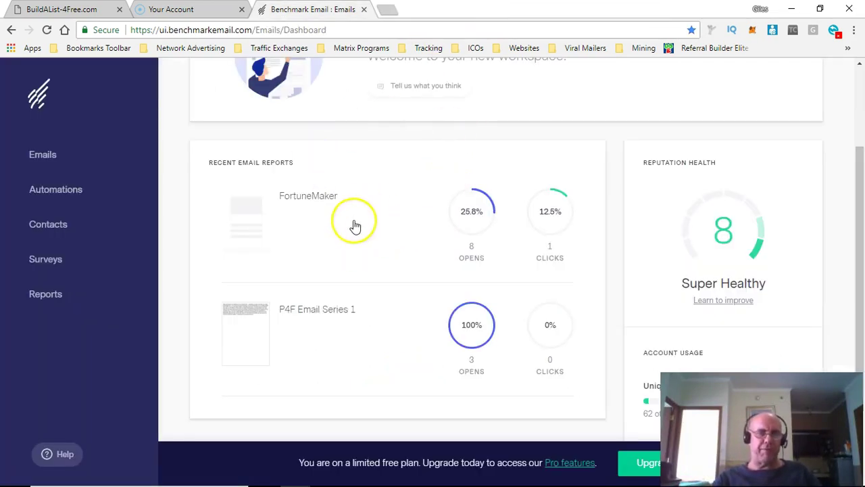
{"action": "left_click", "coordinate": [243, 241]}
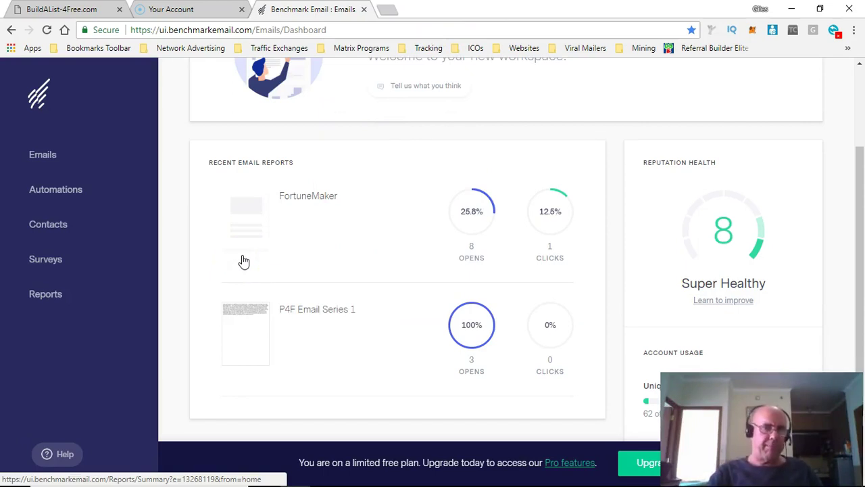